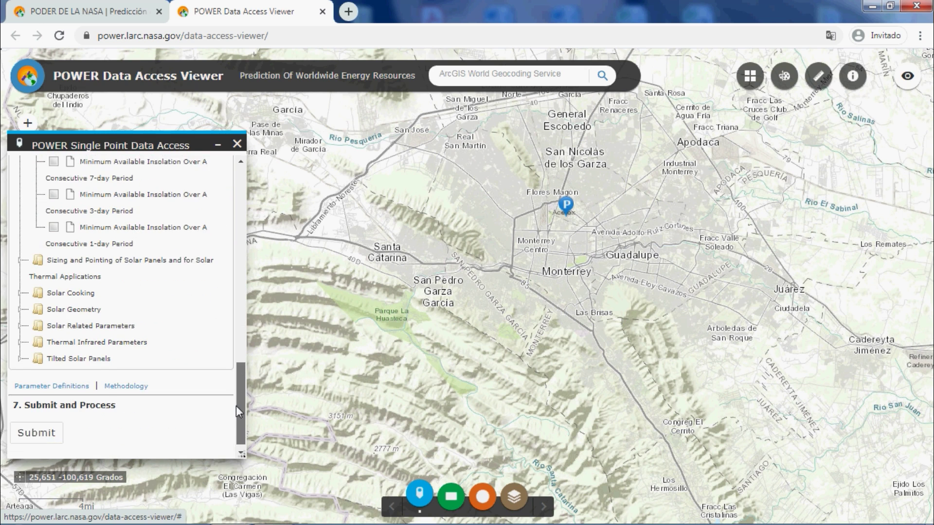
# Add the parameter Solar Irradiance for Equator Facing Tilted Surfaces (Set of Surfaces) from Tilted Solar Panels and submit the single point data request.
pyautogui.click(81, 354)
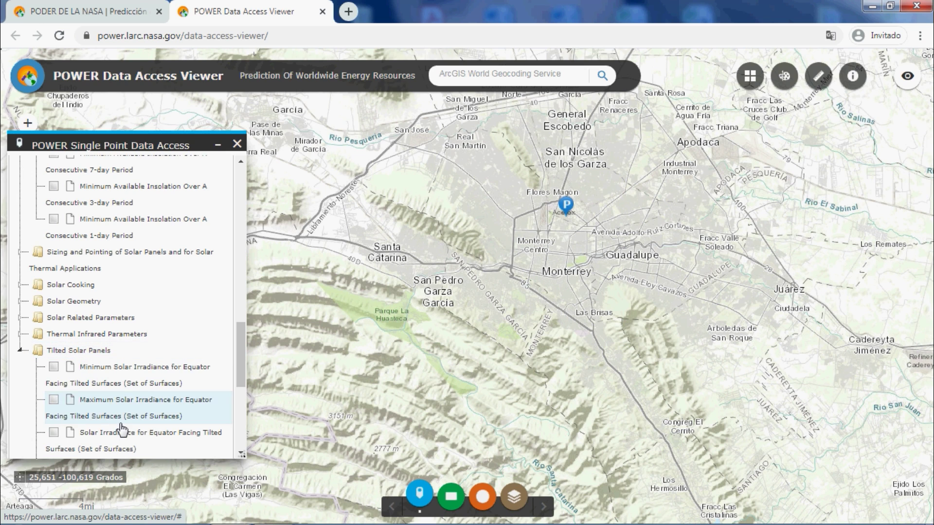
pyautogui.click(55, 433)
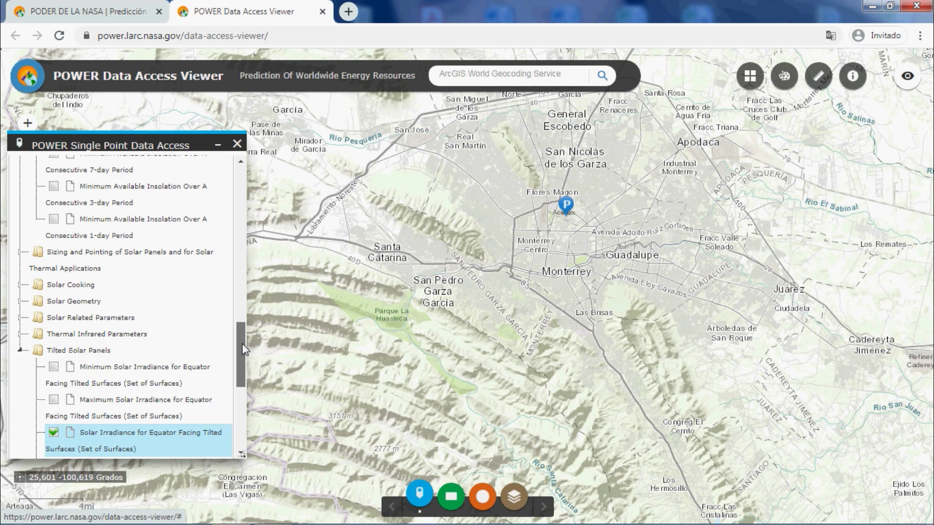
pyautogui.scroll(-3, 239, 370)
pyautogui.scroll(-1, 239, 369)
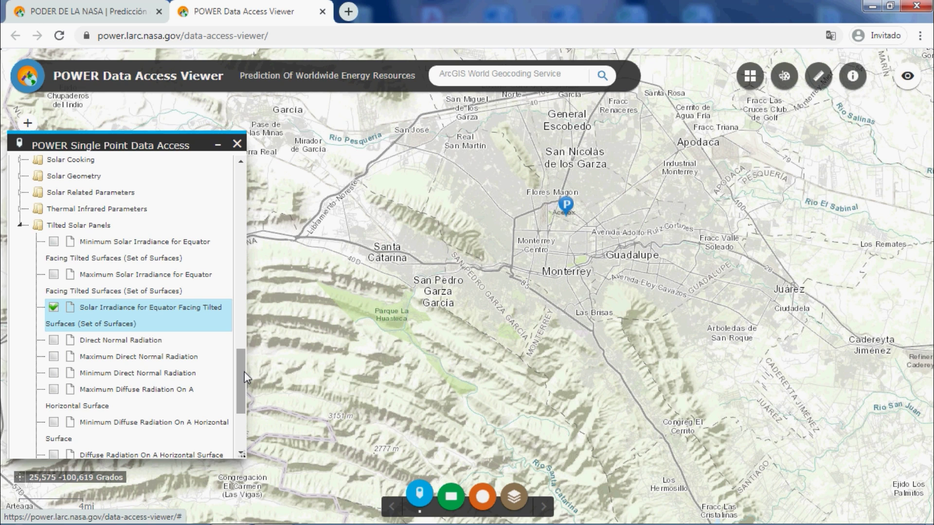
pyautogui.moveTo(245, 372); pyautogui.dragTo(242, 429)
pyautogui.click(41, 433)
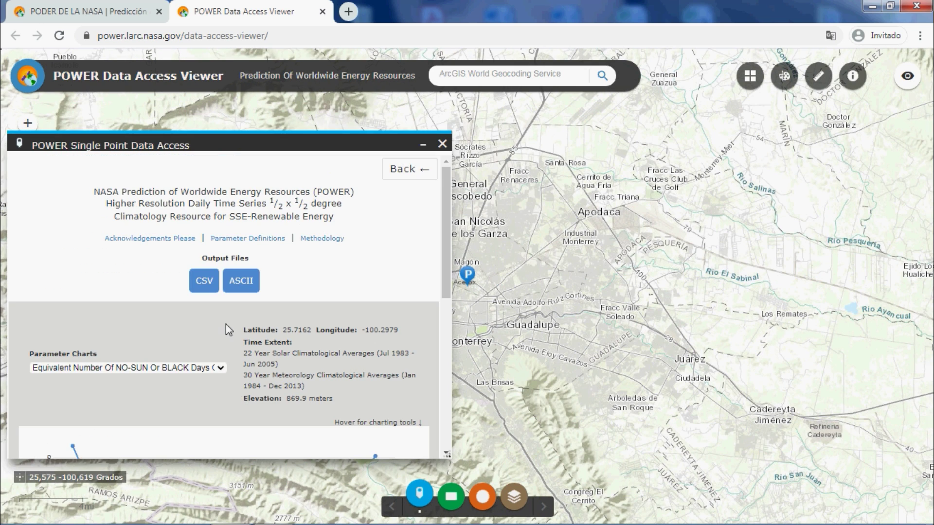
# Download the single point climatology results as a CSV file and open the ASCII output.
pyautogui.click(204, 281)
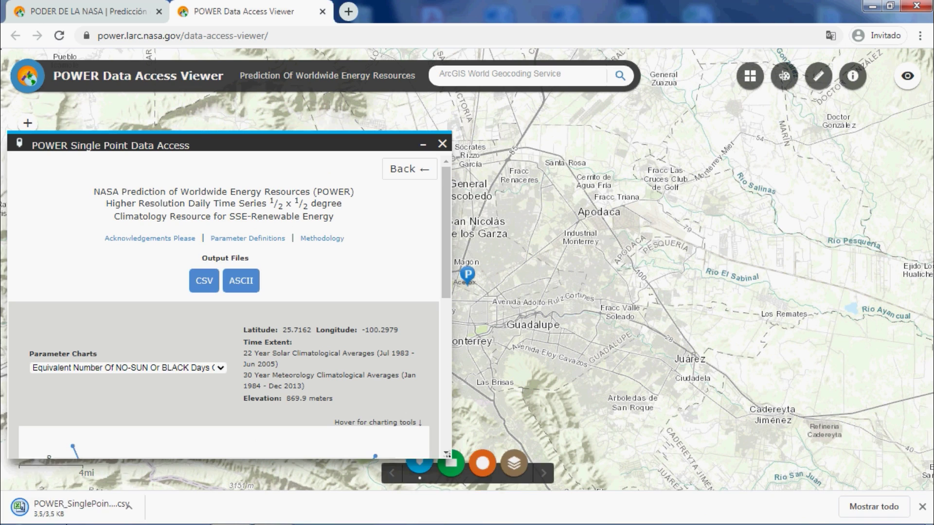
pyautogui.click(241, 282)
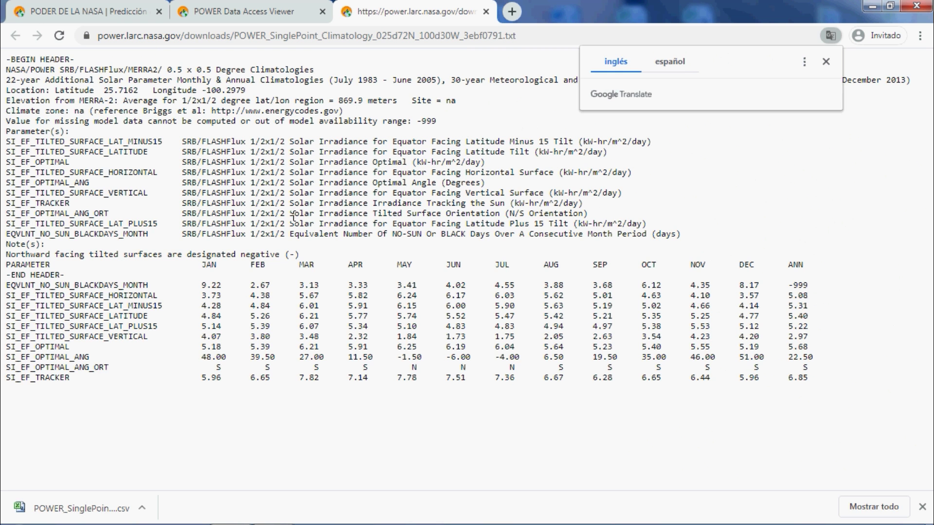
# Highlight the location's latitude and longitude, then the monthly parameter table in the ASCII output.
pyautogui.moveTo(11, 90); pyautogui.dragTo(263, 92)
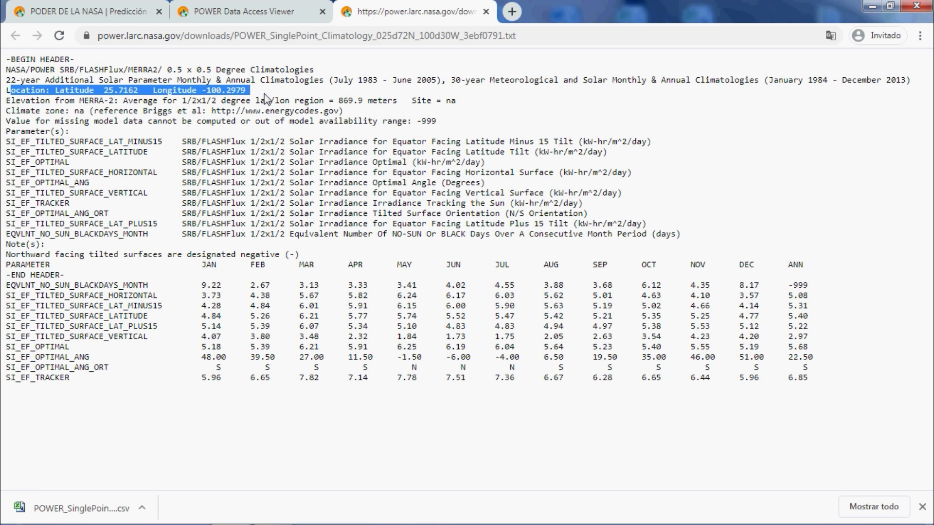
pyautogui.click(361, 104)
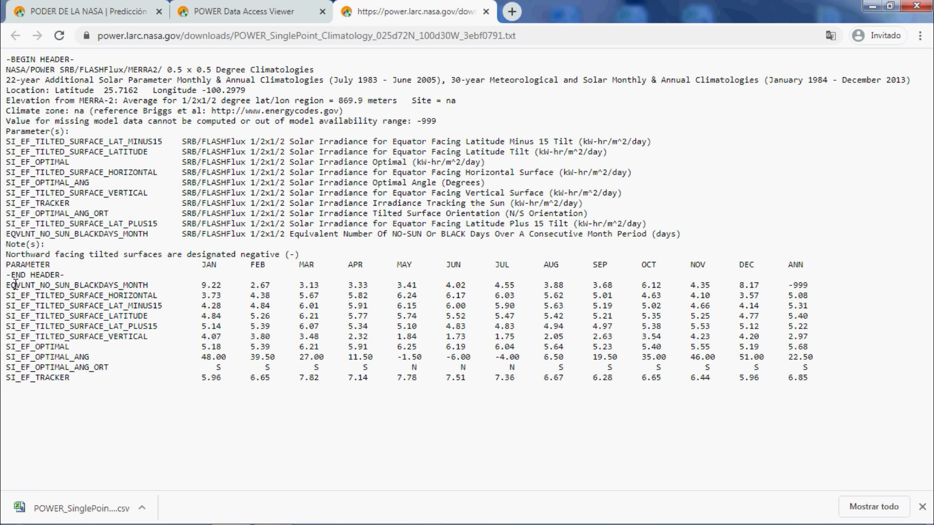
pyautogui.moveTo(6, 266); pyautogui.dragTo(860, 401)
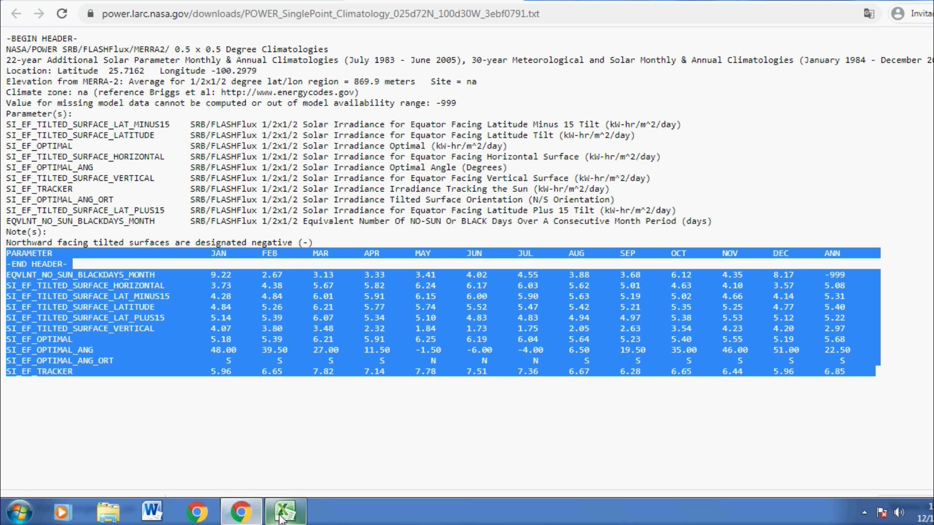
# Switch to the Excel workbook's Monterrey sheet and examine the monthly values in the PROMEDIO DE DÍAS SIN SOL row.
pyautogui.click(284, 512)
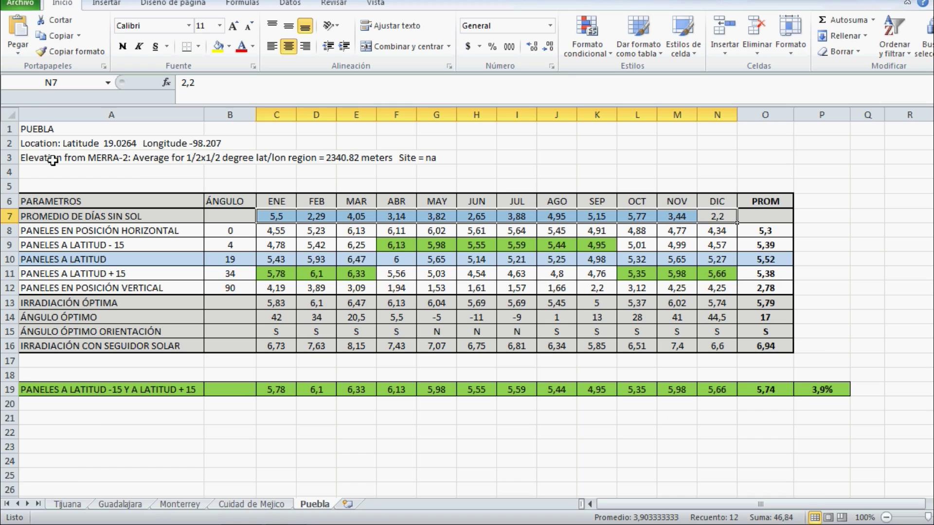
pyautogui.click(183, 508)
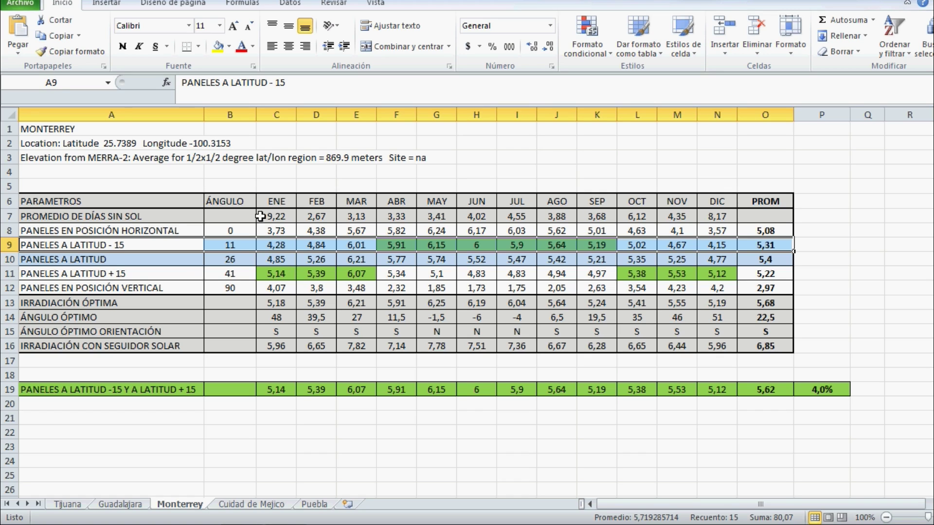
pyautogui.moveTo(149, 221); pyautogui.dragTo(720, 217)
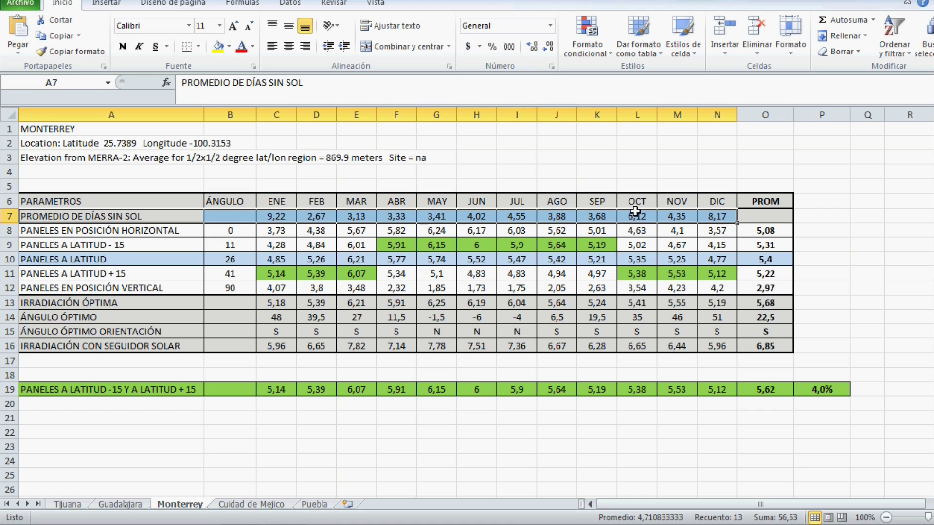
pyautogui.click(275, 216)
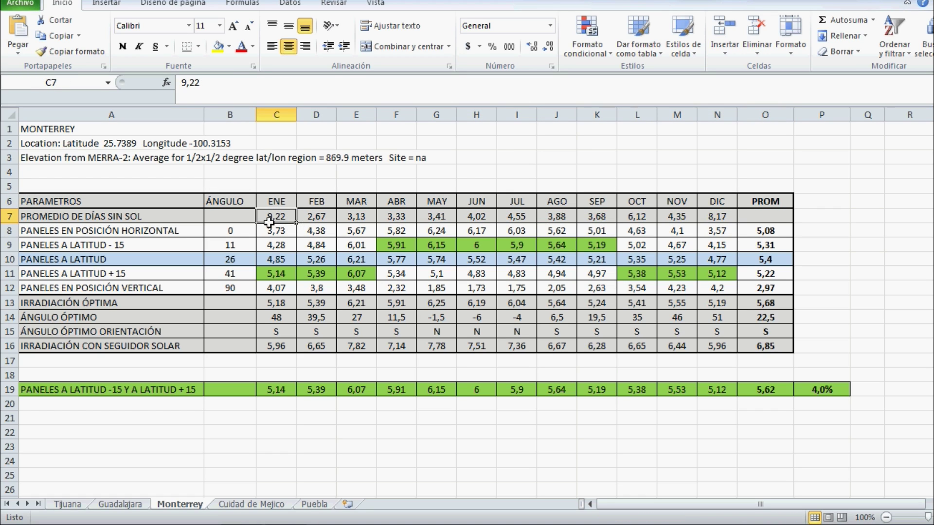
pyautogui.click(314, 216)
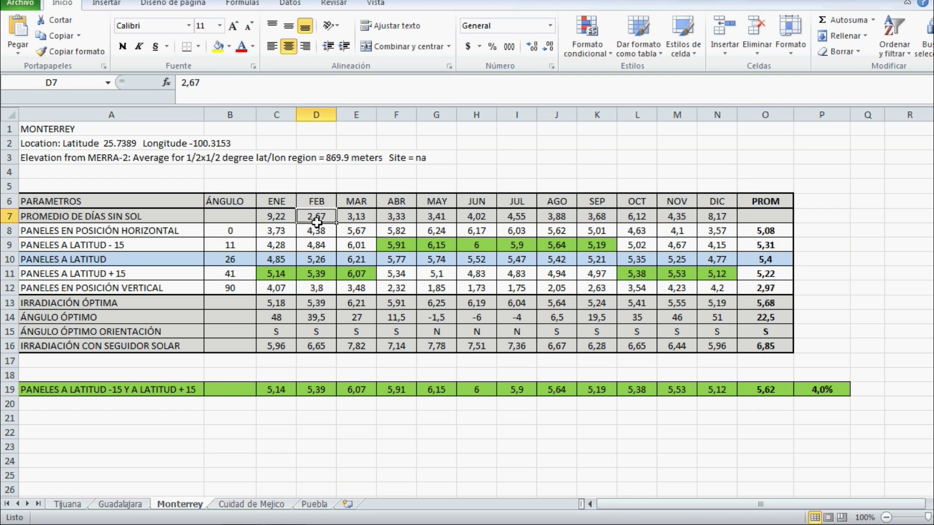
pyautogui.click(362, 220)
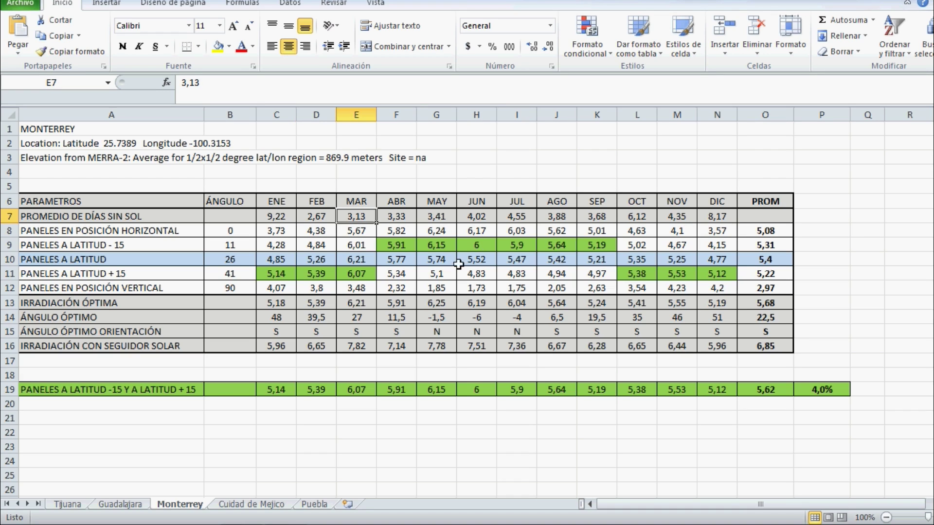
pyautogui.click(729, 219)
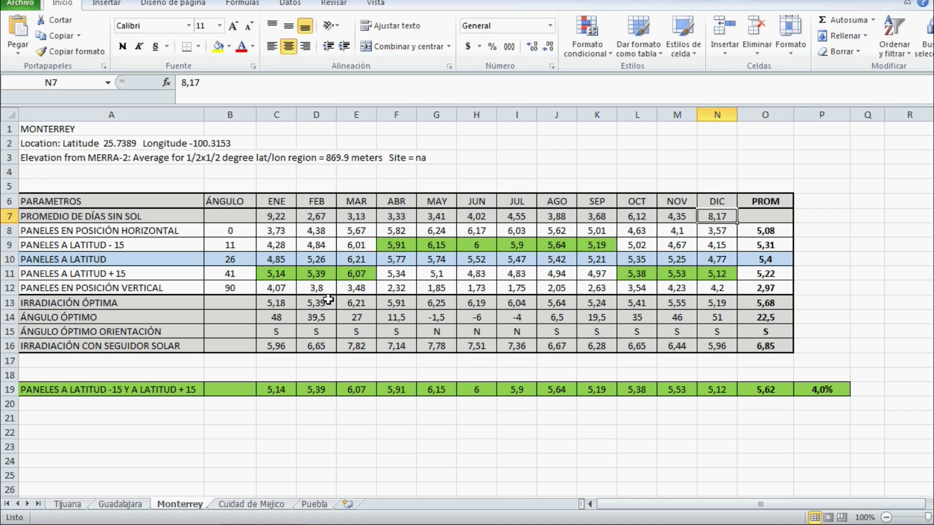
pyautogui.click(278, 219)
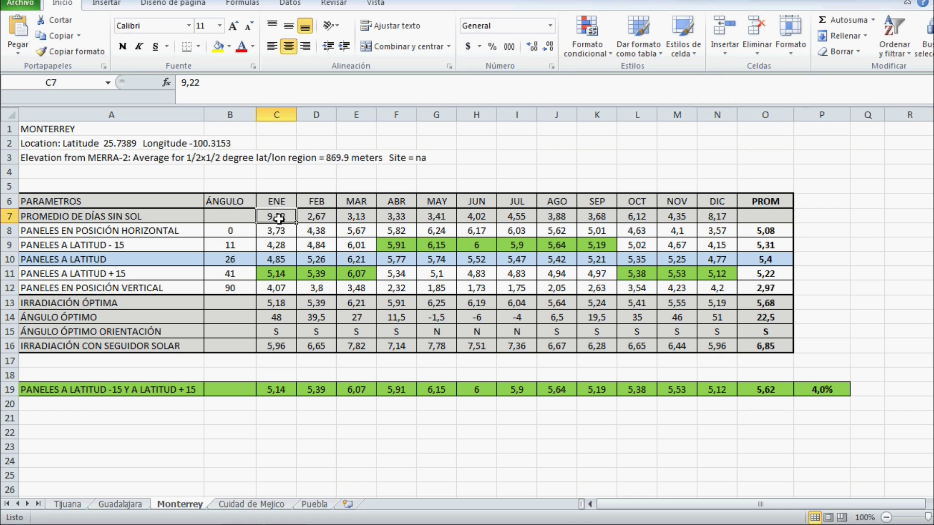
pyautogui.click(319, 217)
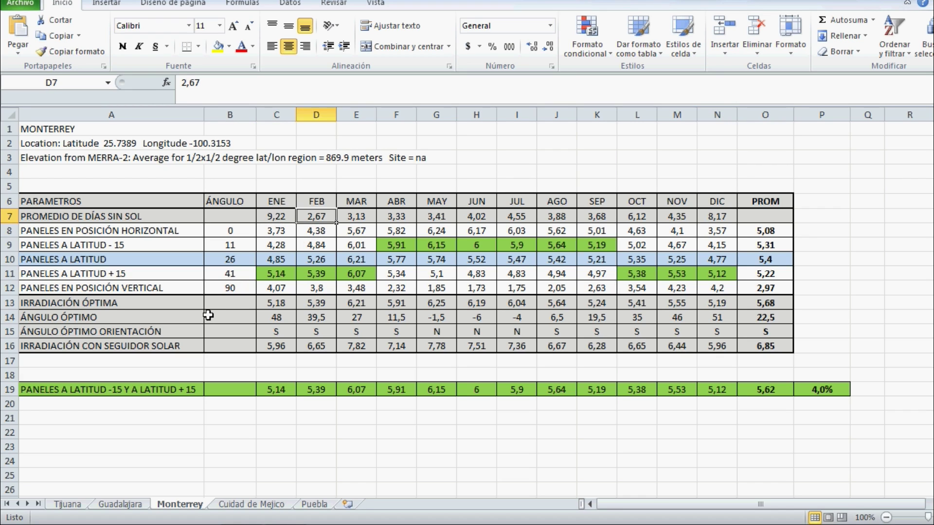
# Examine the five panel position rows from horizontal to vertical and the tilt angles assigned to them.
pyautogui.click(78, 248)
pyautogui.moveTo(81, 232); pyautogui.dragTo(763, 279)
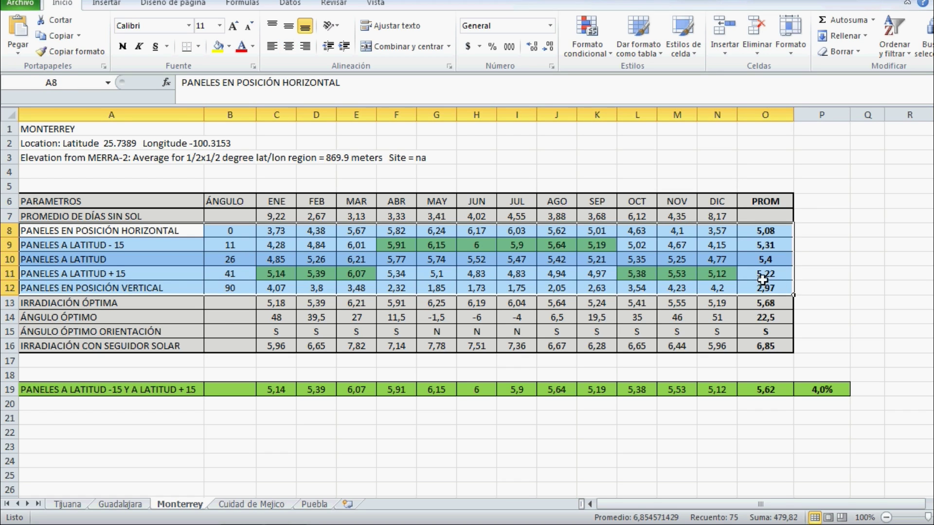
pyautogui.click(109, 237)
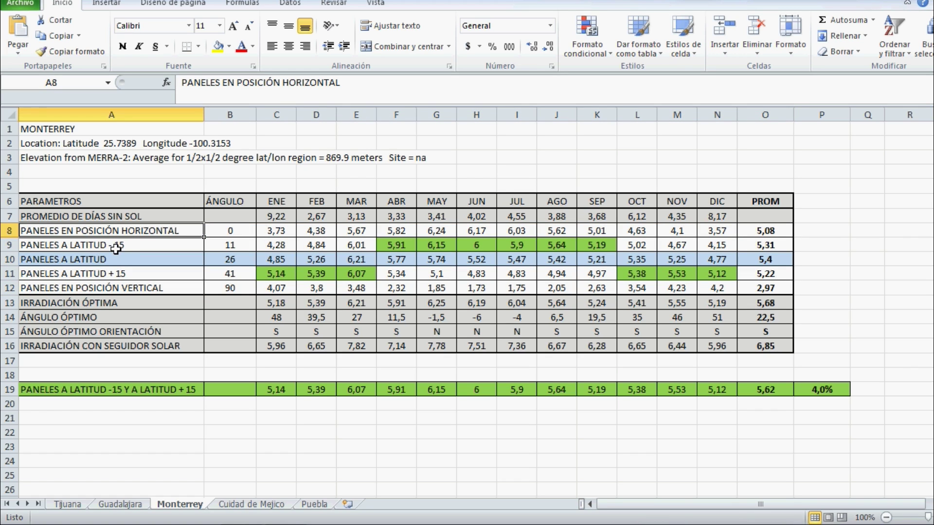
pyautogui.click(116, 248)
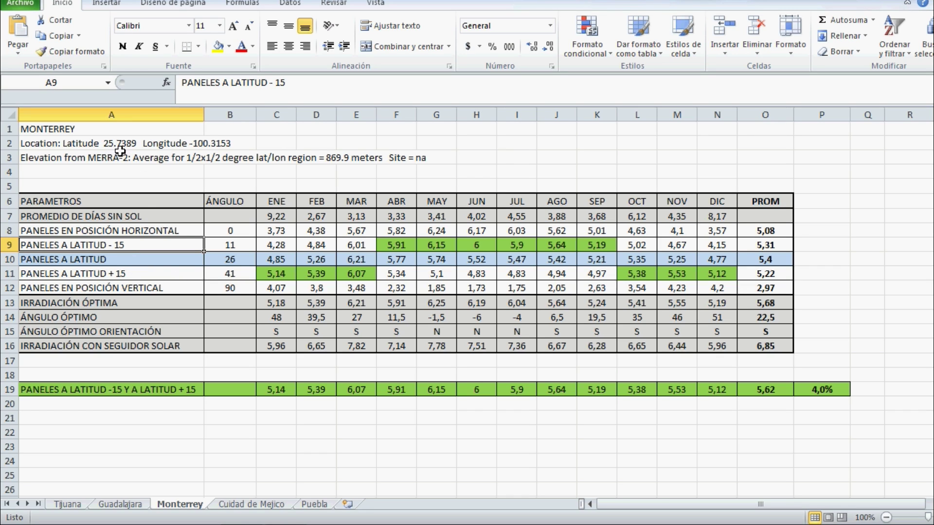
pyautogui.click(227, 260)
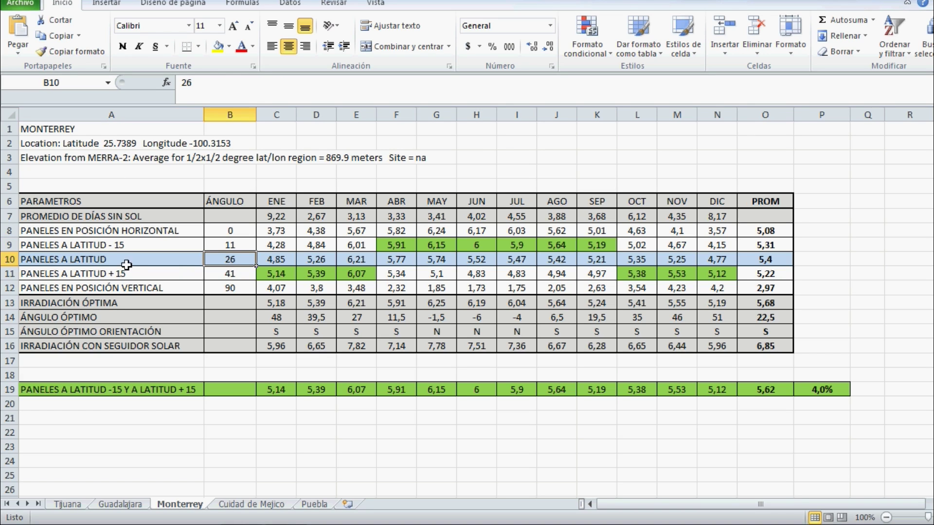
pyautogui.click(226, 245)
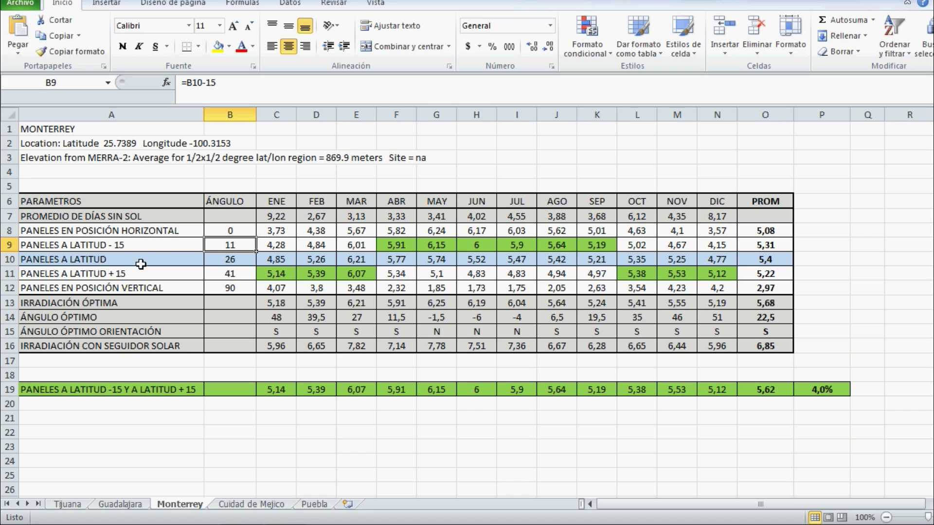
pyautogui.click(227, 265)
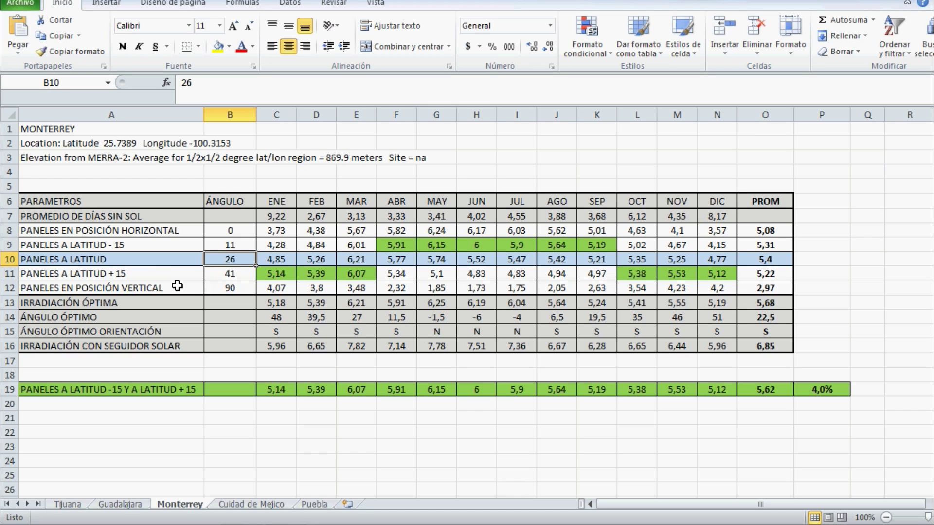
pyautogui.click(80, 281)
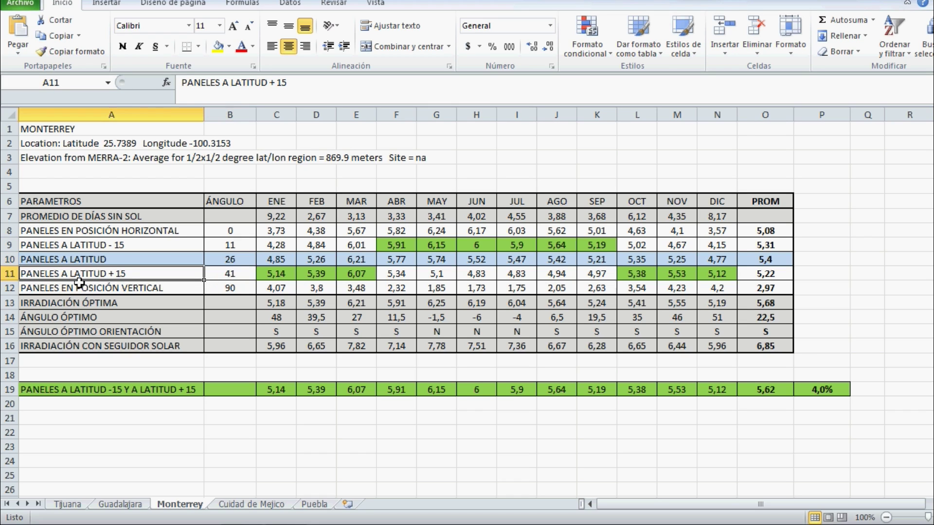
pyautogui.click(223, 281)
pyautogui.click(124, 294)
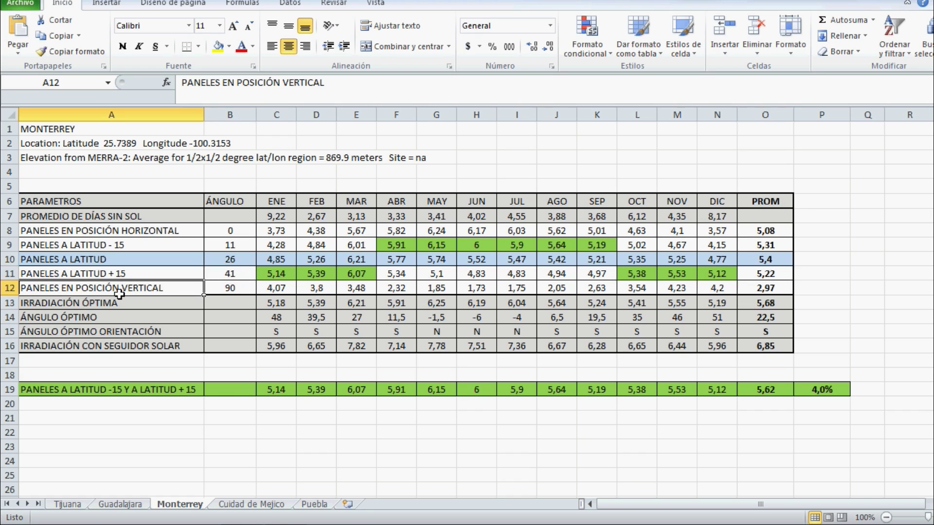
pyautogui.click(223, 298)
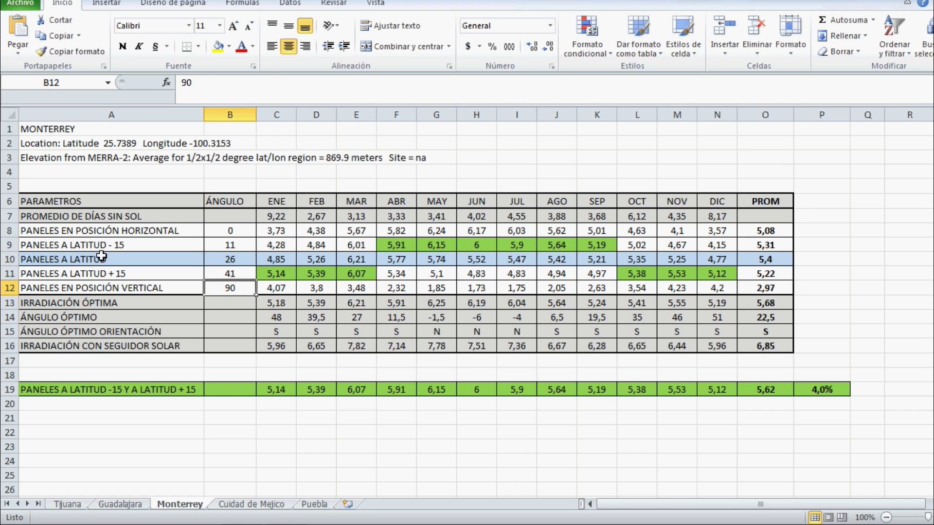
# Compare the PANELES A LATITUD row and its average with the PANELES A LATITUD + 15 row, including January–March, April–September and October–December.
pyautogui.click(775, 264)
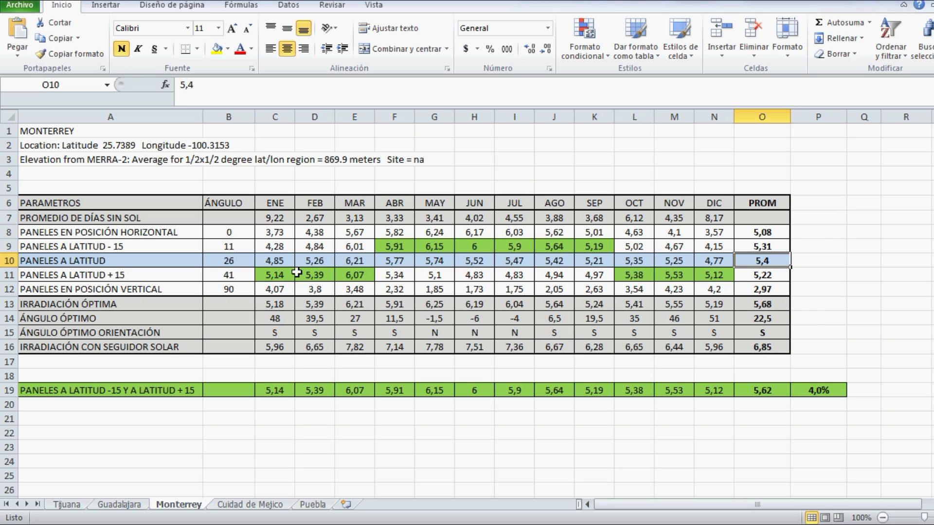
pyautogui.moveTo(765, 266); pyautogui.dragTo(49, 270)
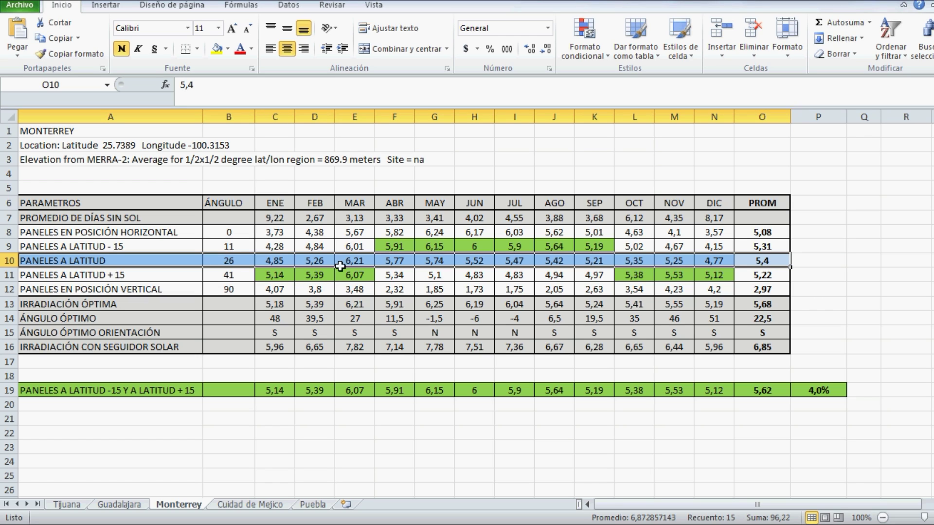
pyautogui.moveTo(172, 278); pyautogui.dragTo(763, 278)
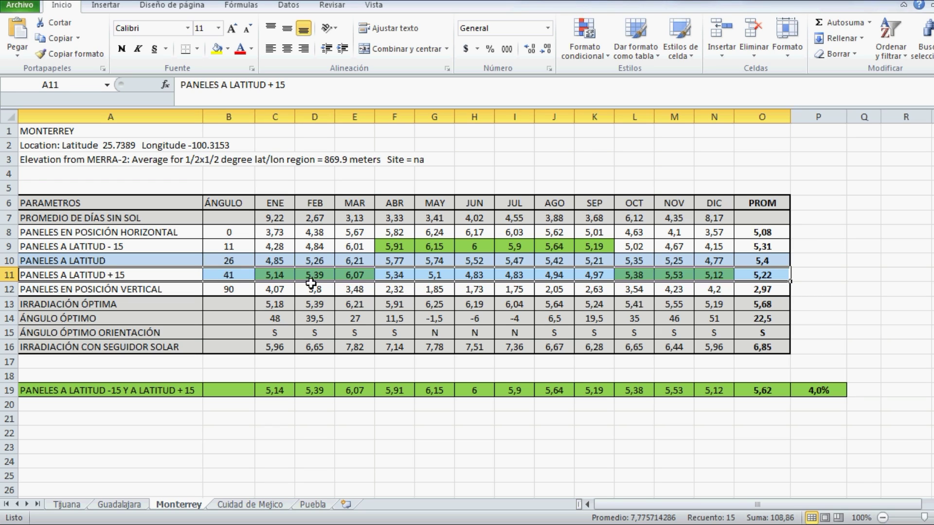
pyautogui.moveTo(275, 277); pyautogui.dragTo(354, 279)
pyautogui.moveTo(634, 275); pyautogui.dragTo(701, 291)
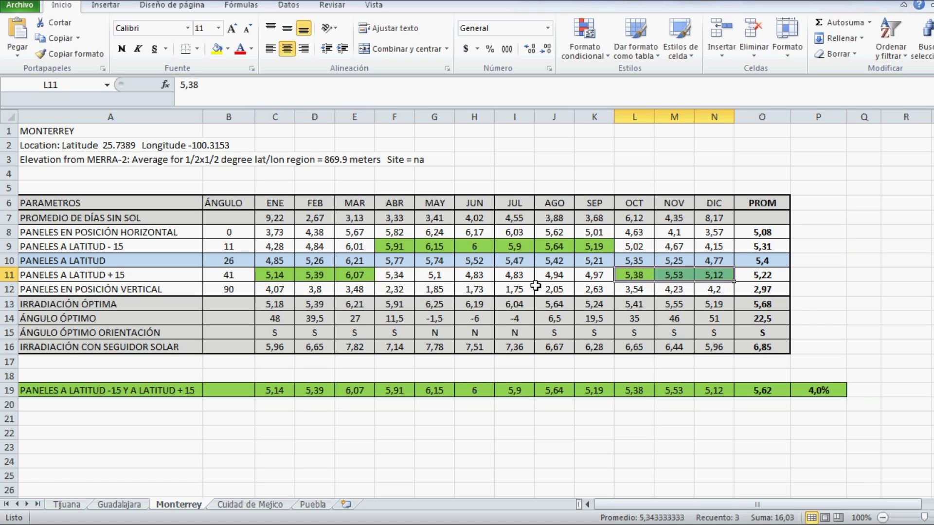
pyautogui.moveTo(403, 282); pyautogui.dragTo(603, 283)
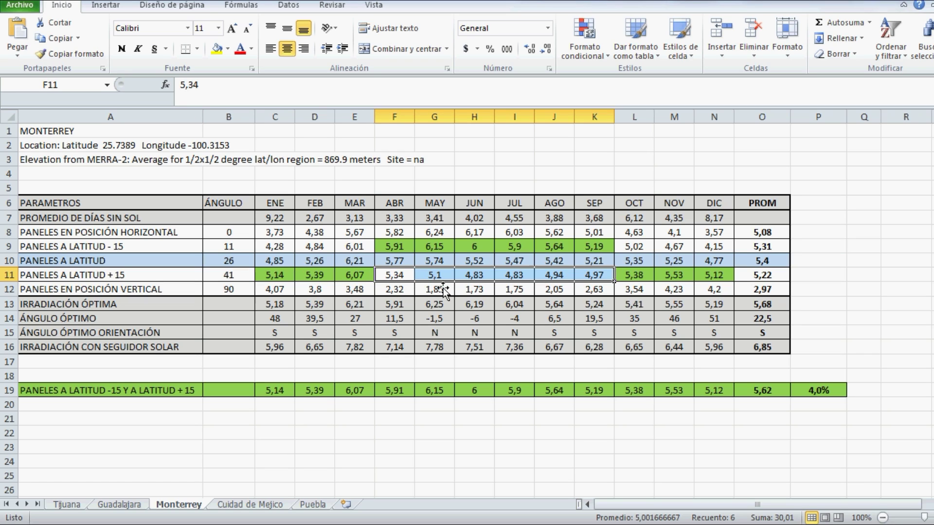
pyautogui.moveTo(278, 280); pyautogui.dragTo(354, 277)
pyautogui.moveTo(632, 276); pyautogui.dragTo(714, 276)
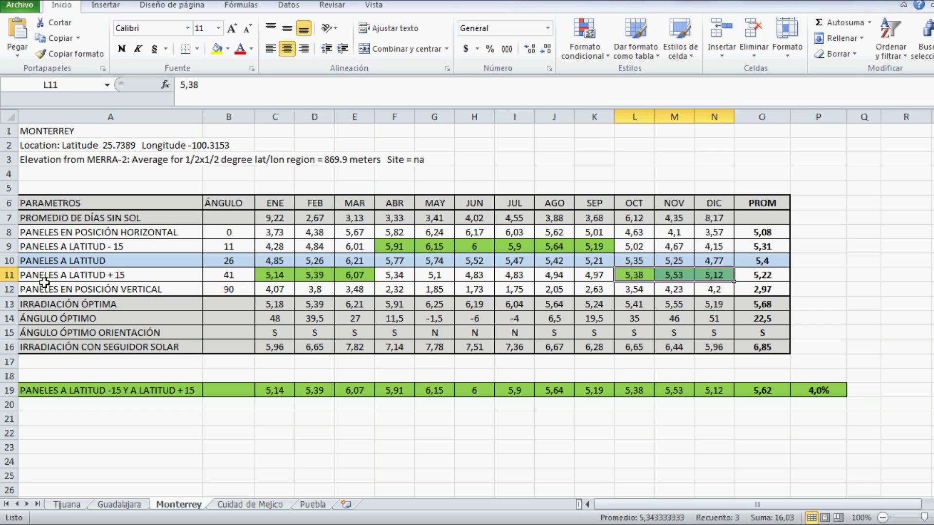
pyautogui.moveTo(37, 275); pyautogui.dragTo(768, 284)
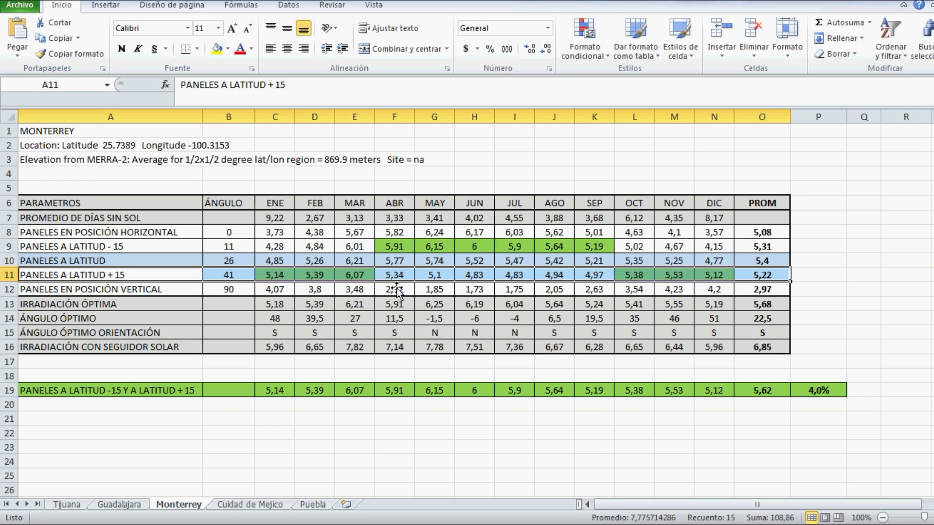
pyautogui.moveTo(275, 276); pyautogui.dragTo(713, 278)
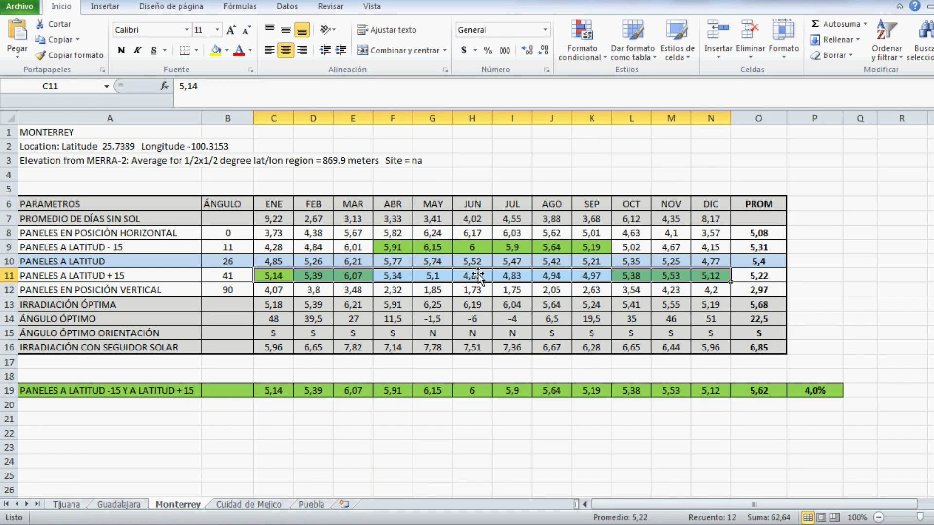
# Examine the PANELES A LATITUD - 15 row on the Monterrey sheet, including its annual average, April–September values and tilt angle.
pyautogui.click(284, 250)
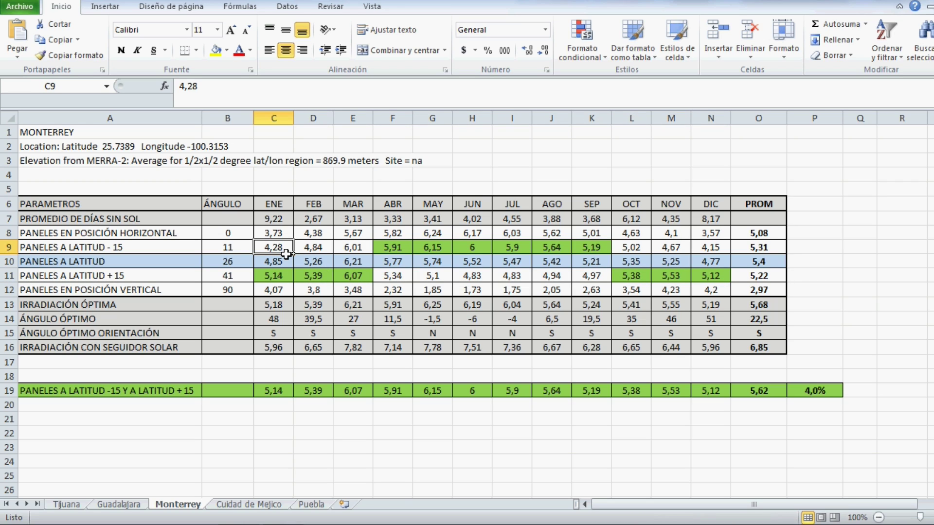
pyautogui.click(753, 251)
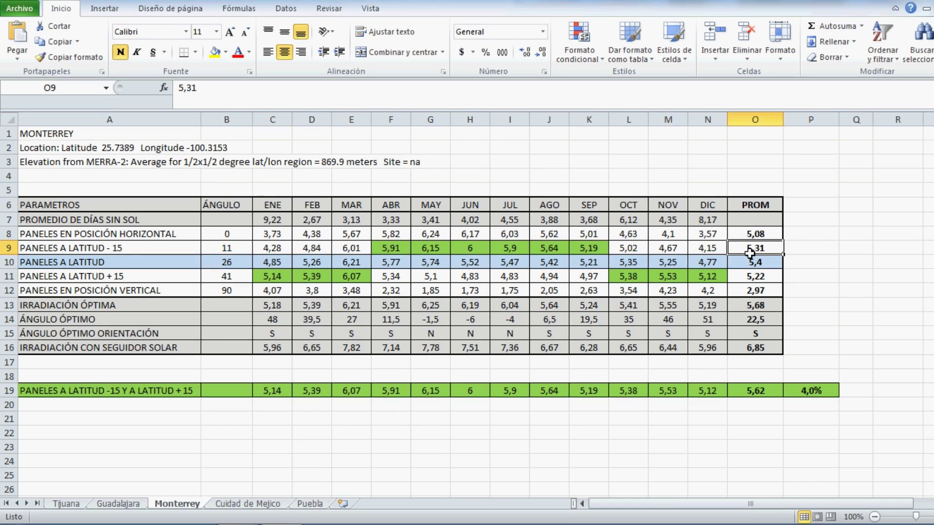
pyautogui.moveTo(756, 254); pyautogui.dragTo(710, 245)
pyautogui.moveTo(519, 251); pyautogui.dragTo(60, 251)
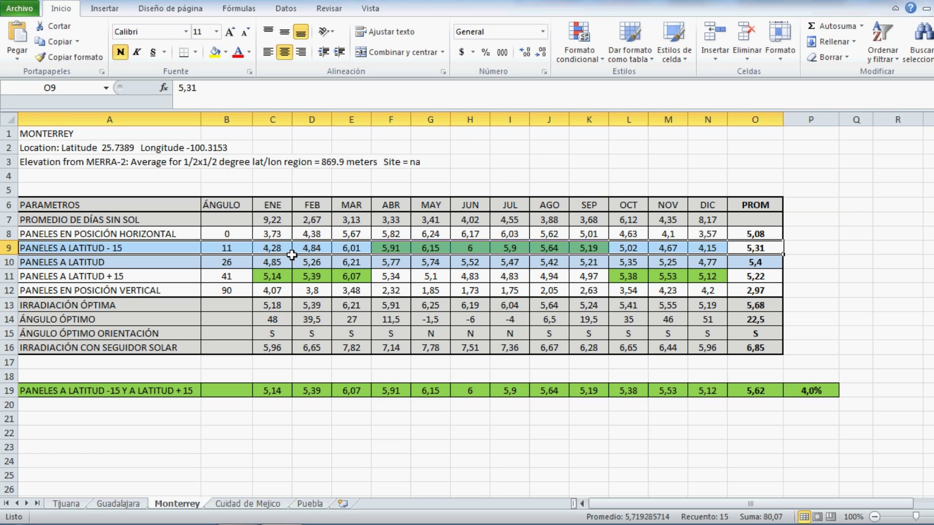
pyautogui.moveTo(411, 252); pyautogui.dragTo(578, 260)
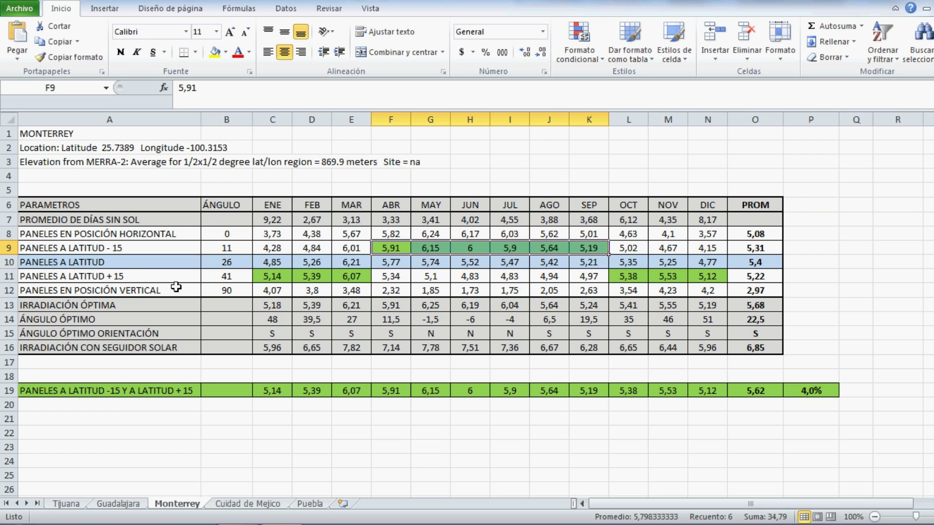
pyautogui.click(225, 249)
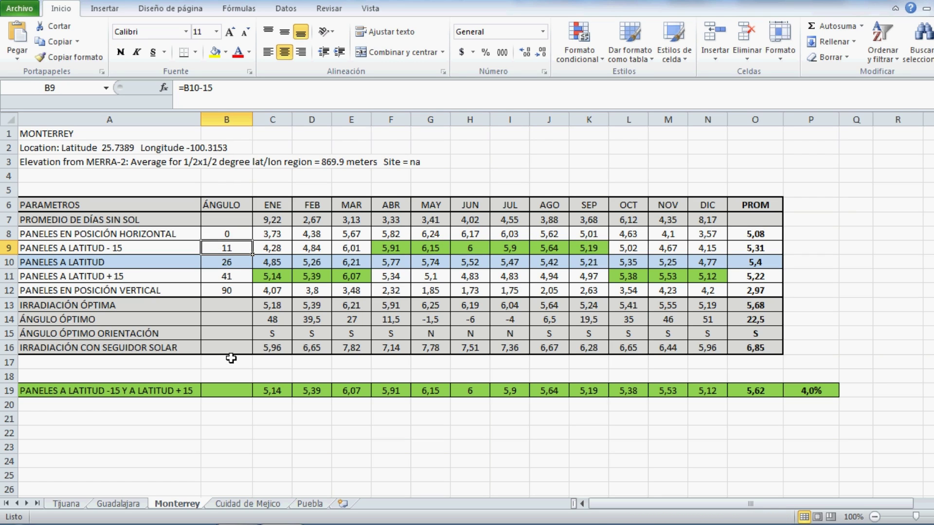
# Review the Tijuana sheet and the PANELES A LATITUD row on the Guadalajara sheet.
pyautogui.click(69, 505)
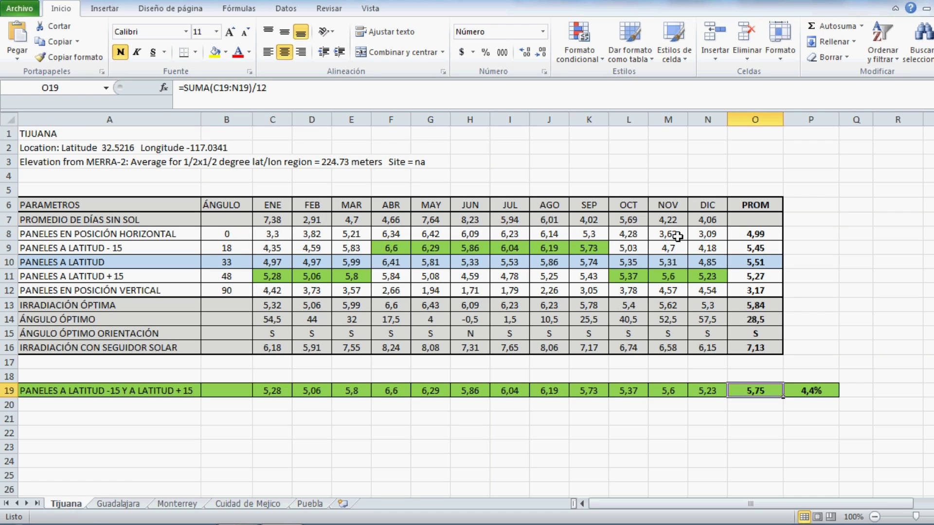
pyautogui.click(134, 505)
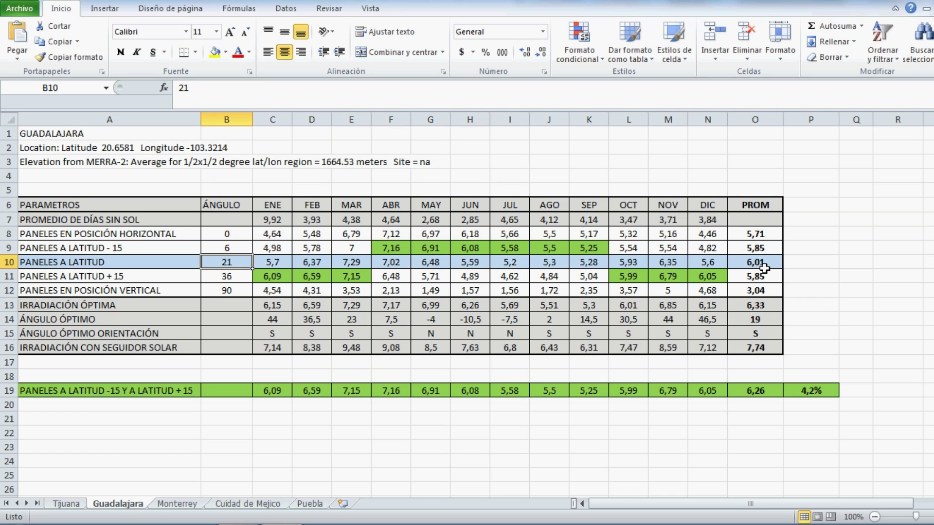
pyautogui.moveTo(747, 266); pyautogui.dragTo(100, 265)
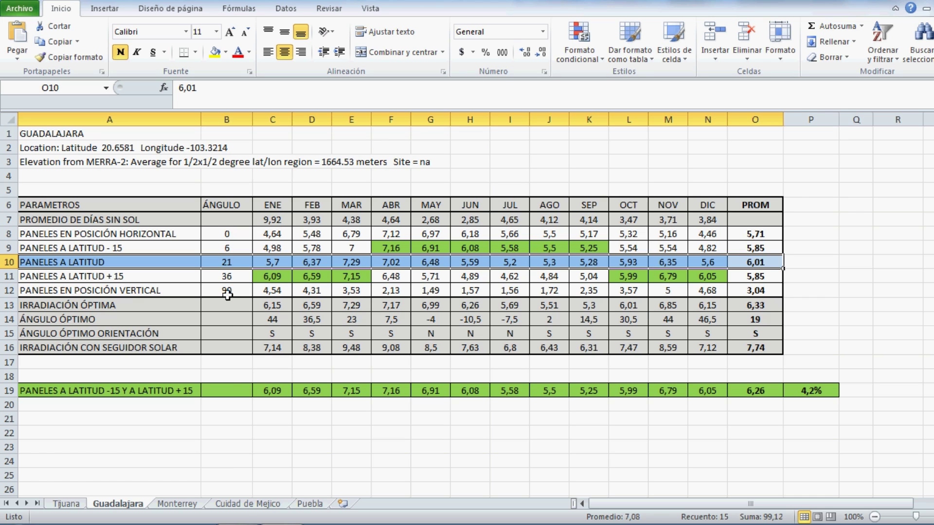
# Compare the PANELES A LATITUD annual average and angle for Ciudad de Mejico with Guadalajara, and check the same row for Puebla.
pyautogui.click(245, 504)
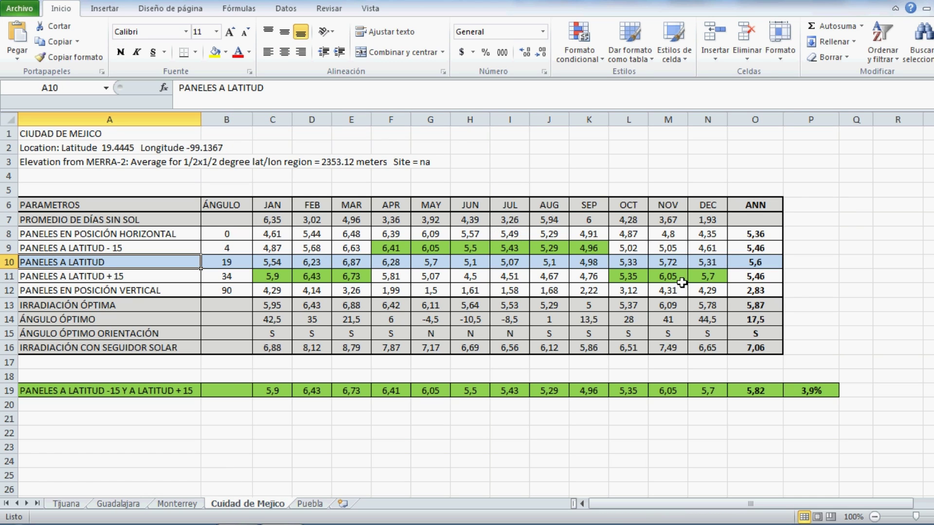
pyautogui.click(755, 265)
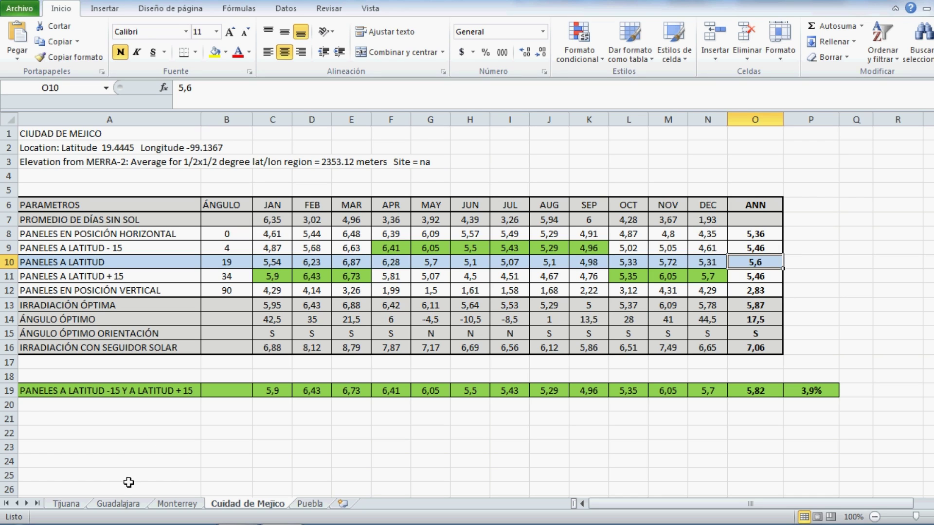
pyautogui.click(119, 504)
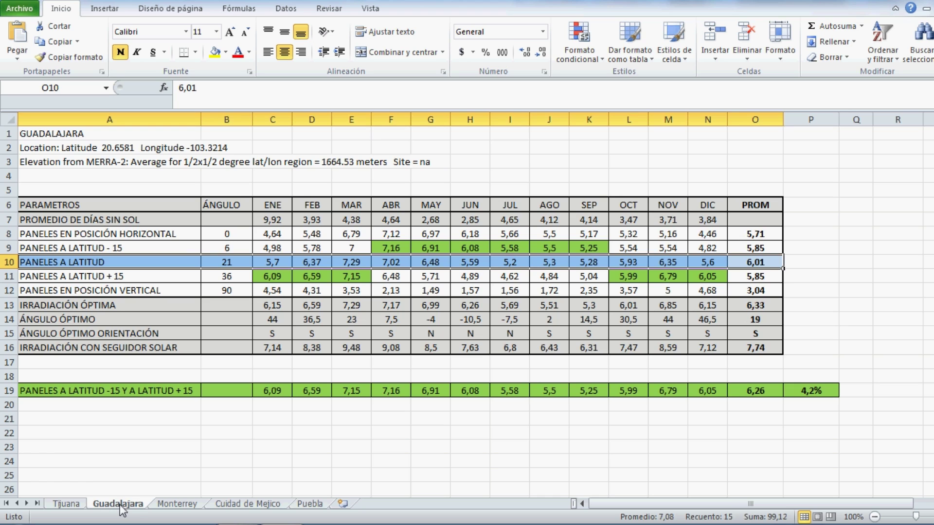
pyautogui.click(233, 506)
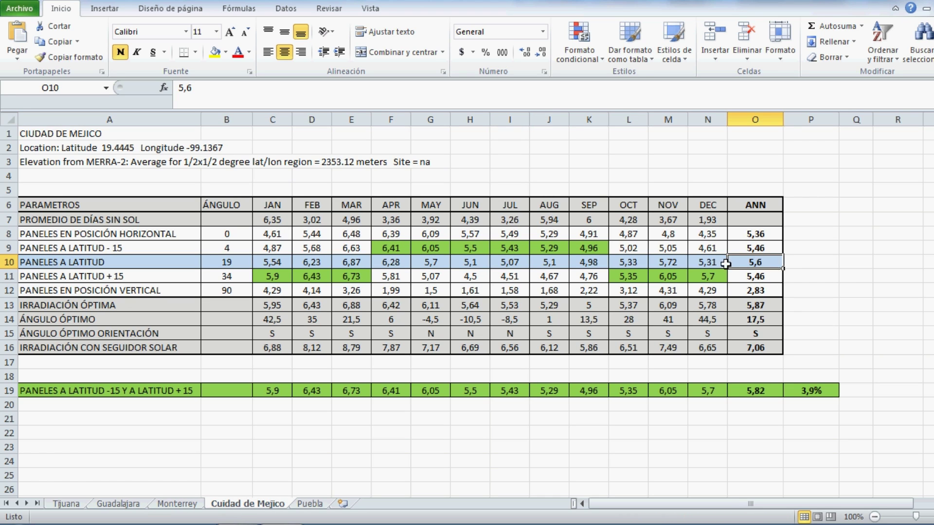
pyautogui.click(236, 264)
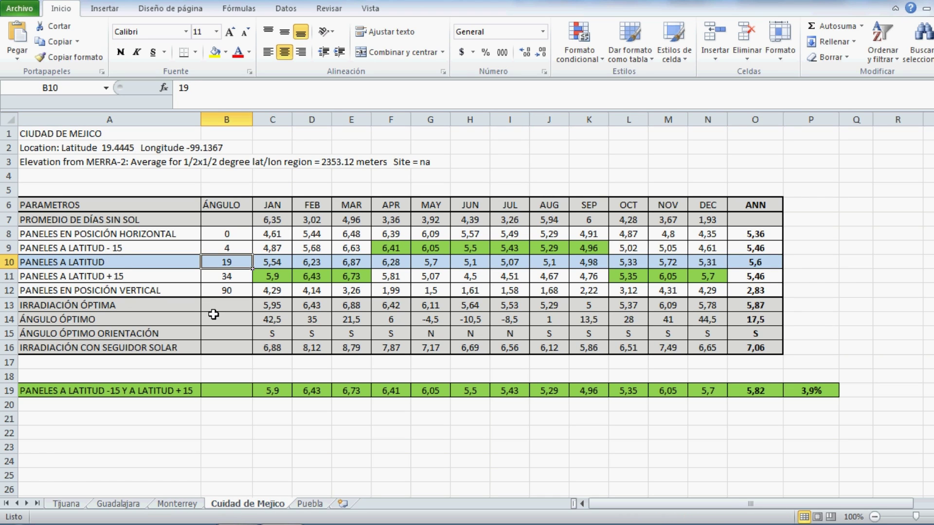
pyautogui.click(310, 504)
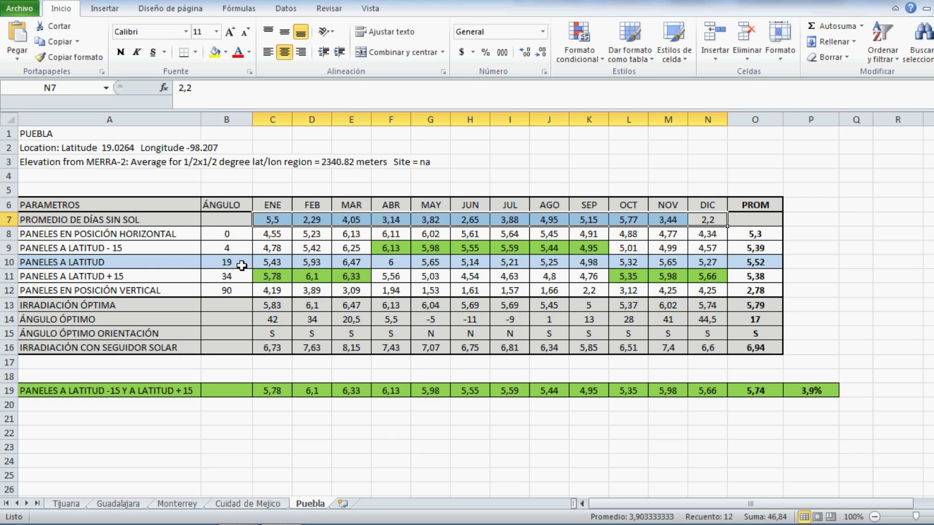
pyautogui.click(753, 269)
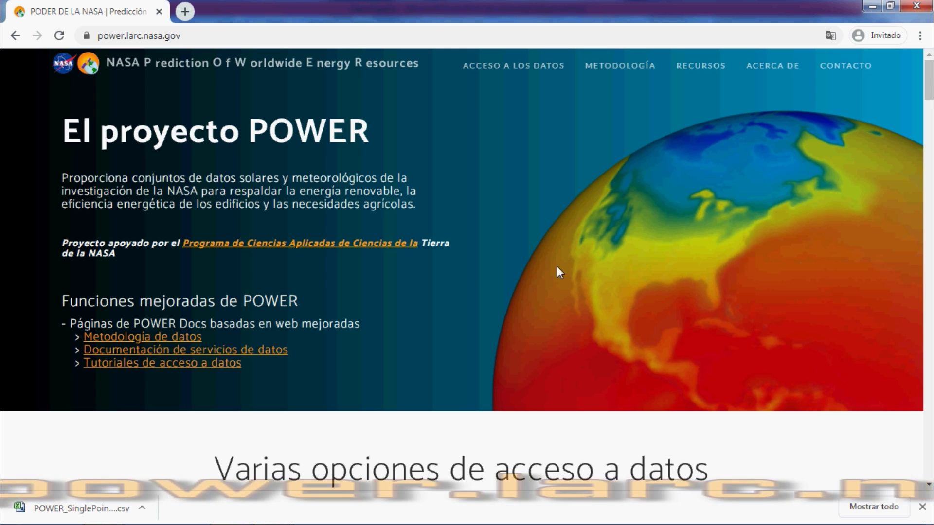
# Switch to the NASA POWER website in the browser and open the POWER Data Access Viewer, accepting its welcome notice.
pyautogui.scroll(-5, 591, 266)
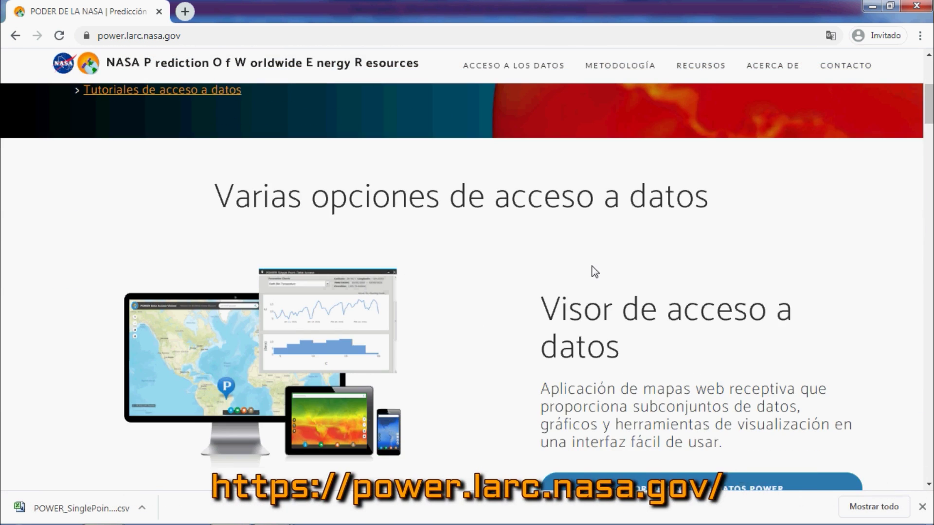
pyautogui.scroll(5, 591, 265)
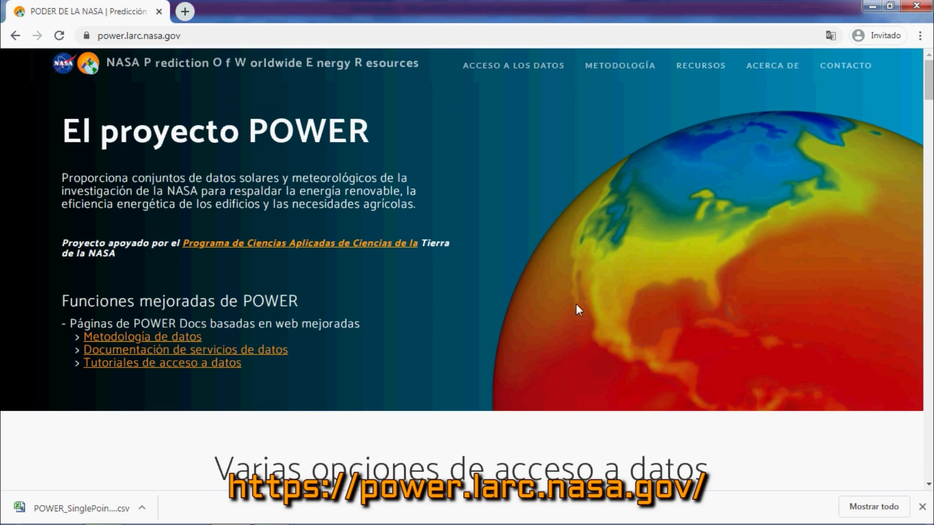
pyautogui.scroll(-10, 576, 305)
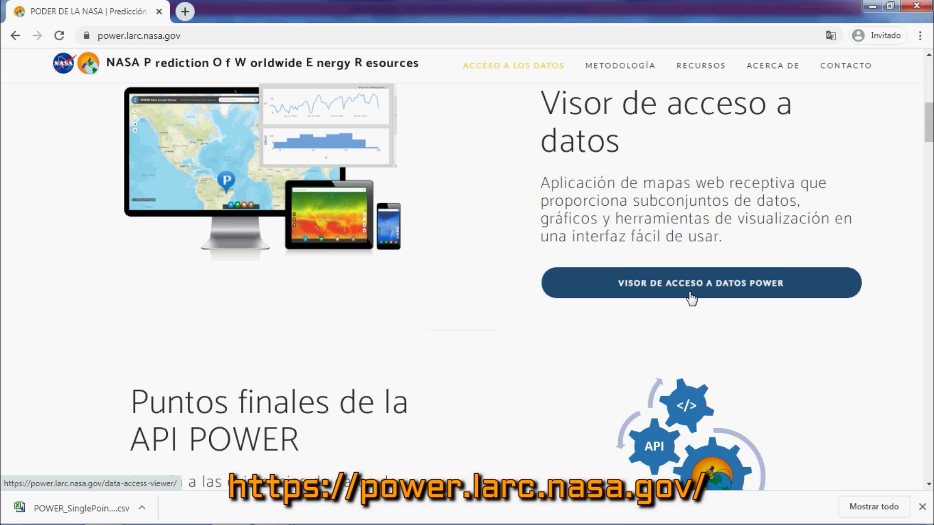
pyautogui.click(691, 295)
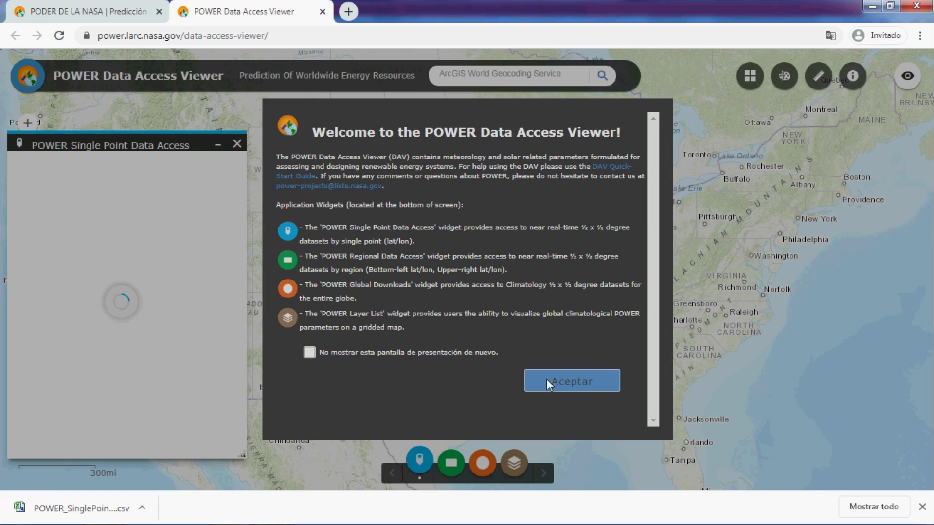
pyautogui.click(547, 380)
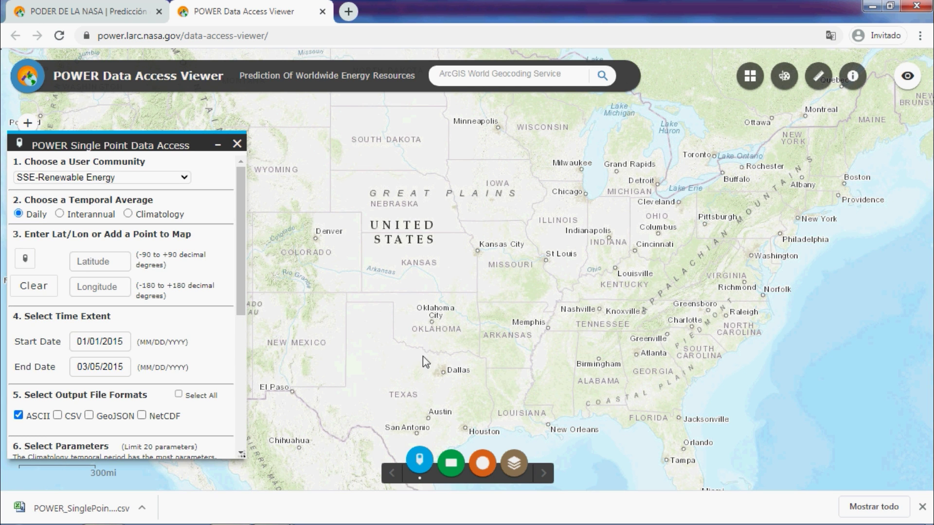
# Add a single data point on the map at Santiago de Compostela in Galicia, Spain.
pyautogui.click(25, 259)
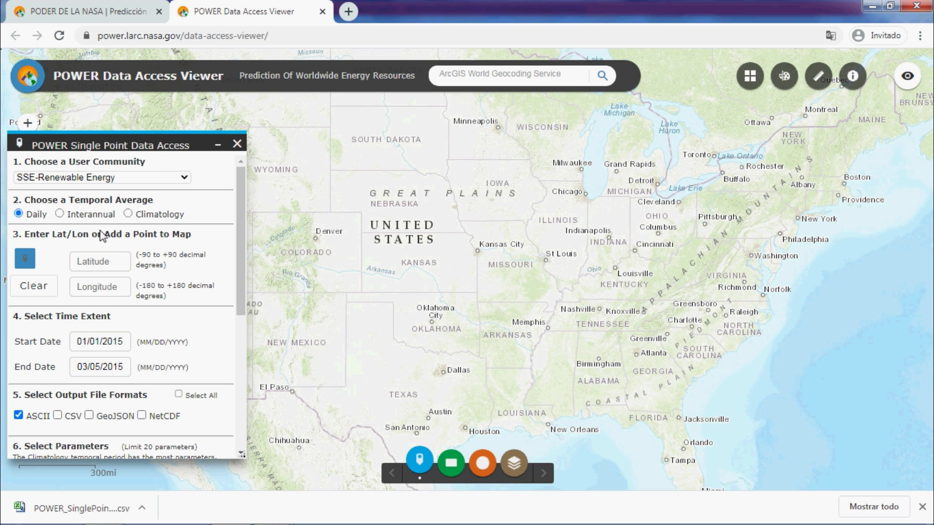
pyautogui.scroll(-1, 632, 304)
pyautogui.scroll(-1, 637, 297)
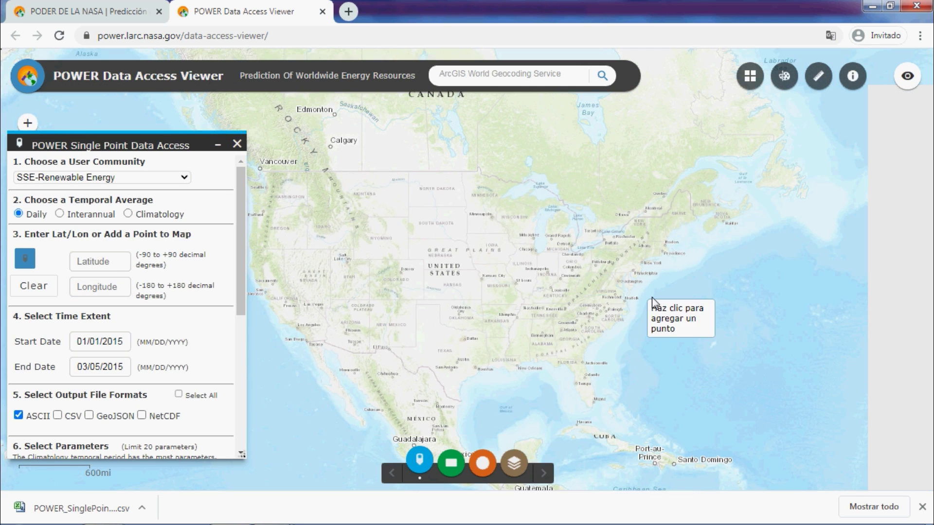
pyautogui.moveTo(652, 303); pyautogui.dragTo(246, 285)
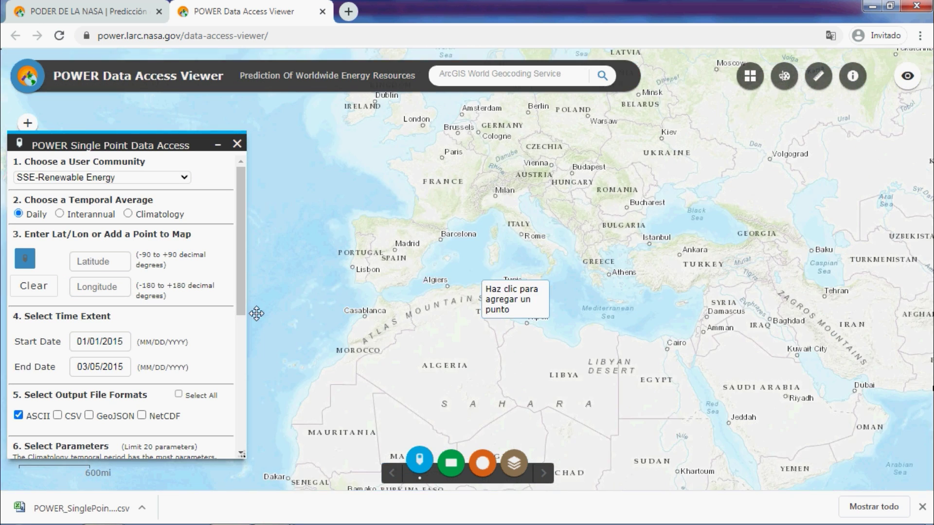
pyautogui.scroll(1, 557, 292)
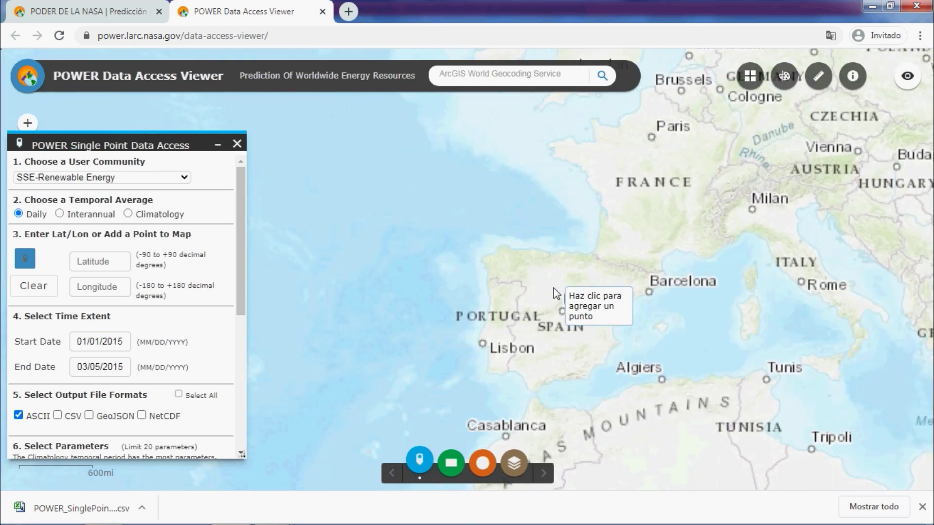
pyautogui.scroll(4, 556, 294)
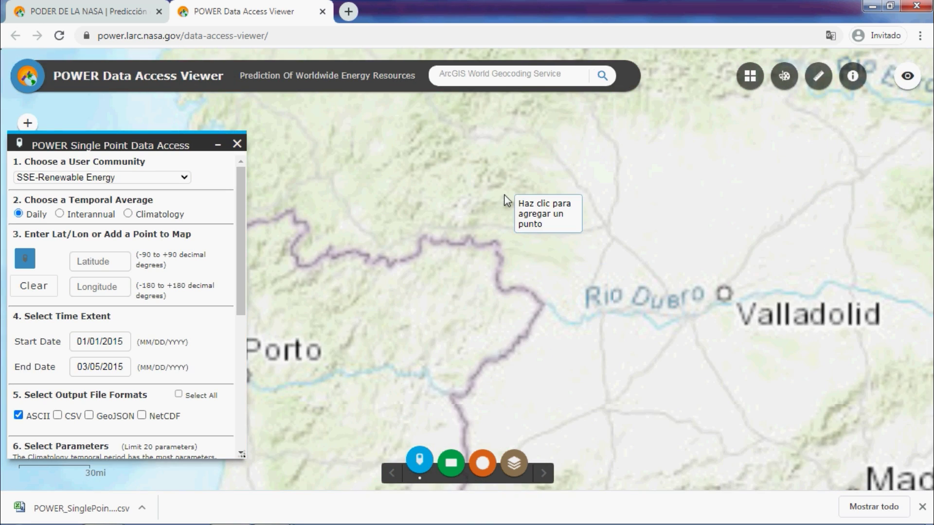
pyautogui.moveTo(506, 200); pyautogui.dragTo(523, 253)
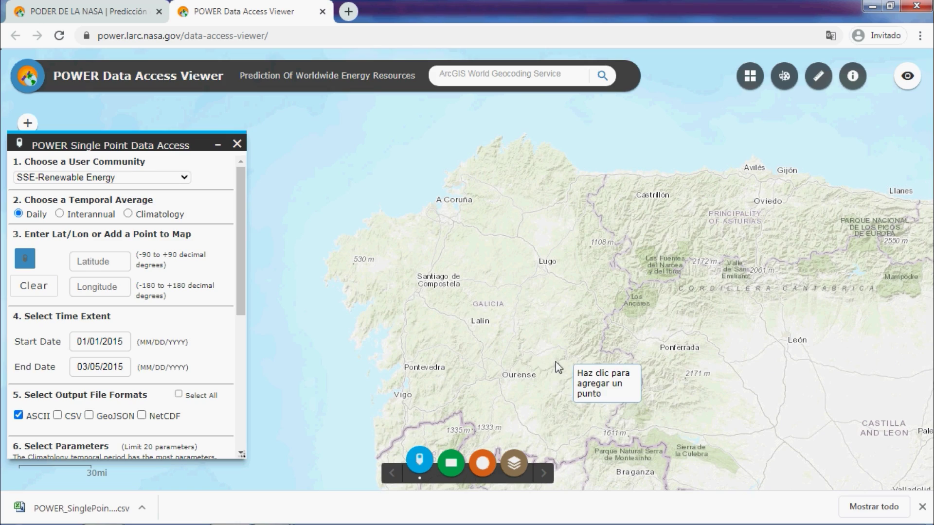
pyautogui.scroll(3, 435, 299)
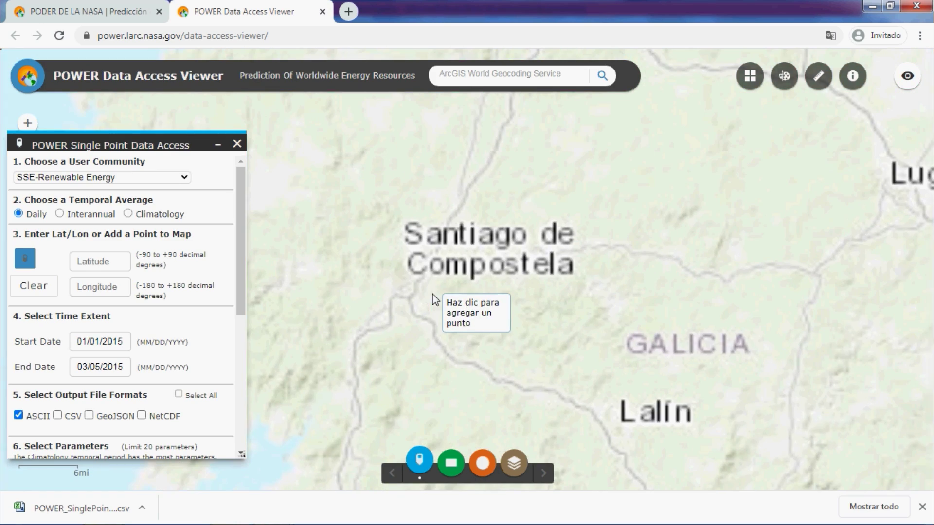
pyautogui.scroll(2, 433, 290)
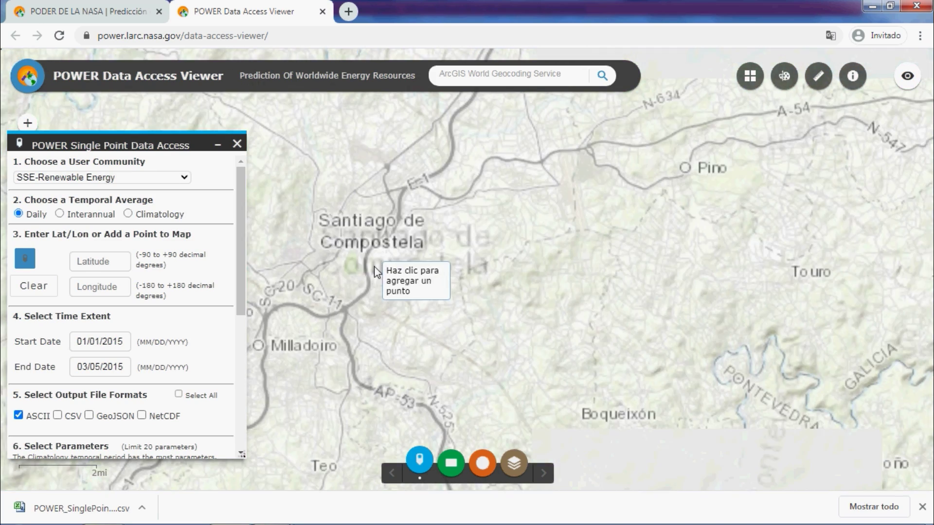
pyautogui.scroll(1, 509, 295)
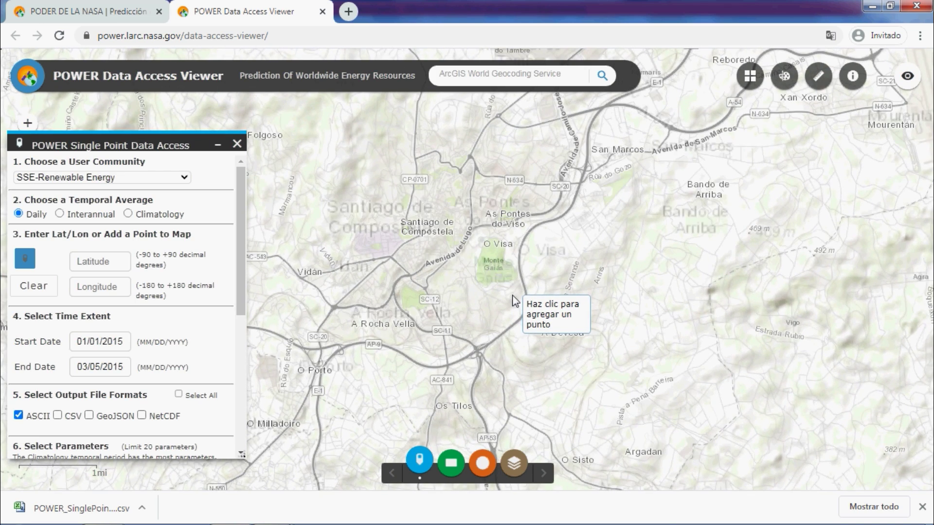
pyautogui.scroll(-1, 538, 203)
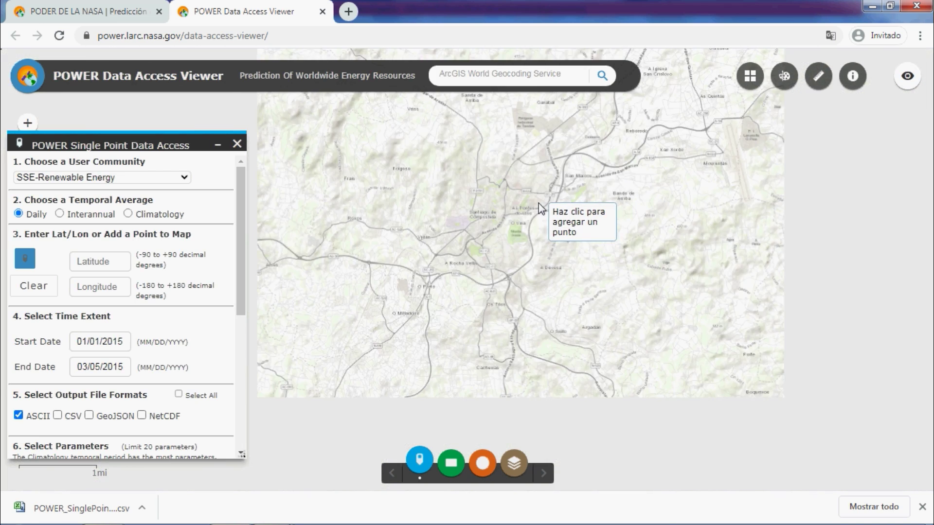
pyautogui.click(470, 218)
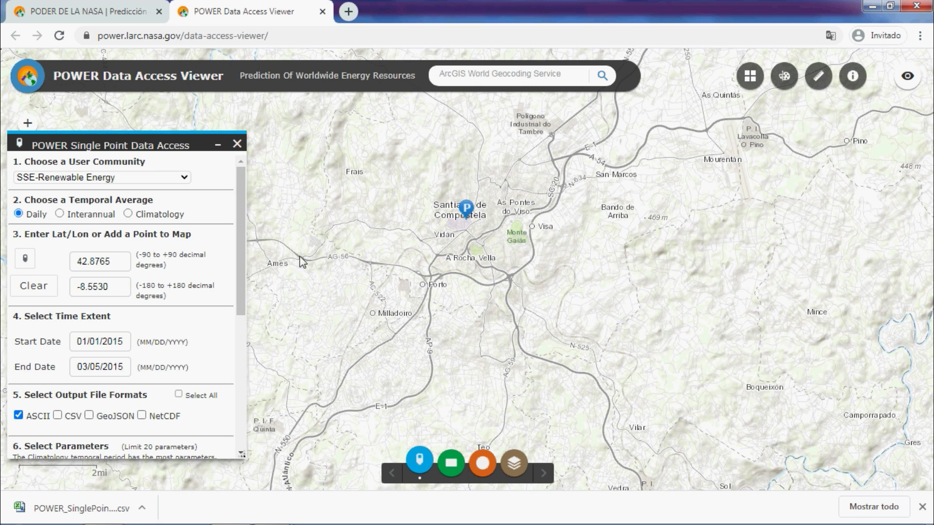
# Set the temporal average to Climatology and add CSV alongside ASCII as an output file format.
pyautogui.click(129, 214)
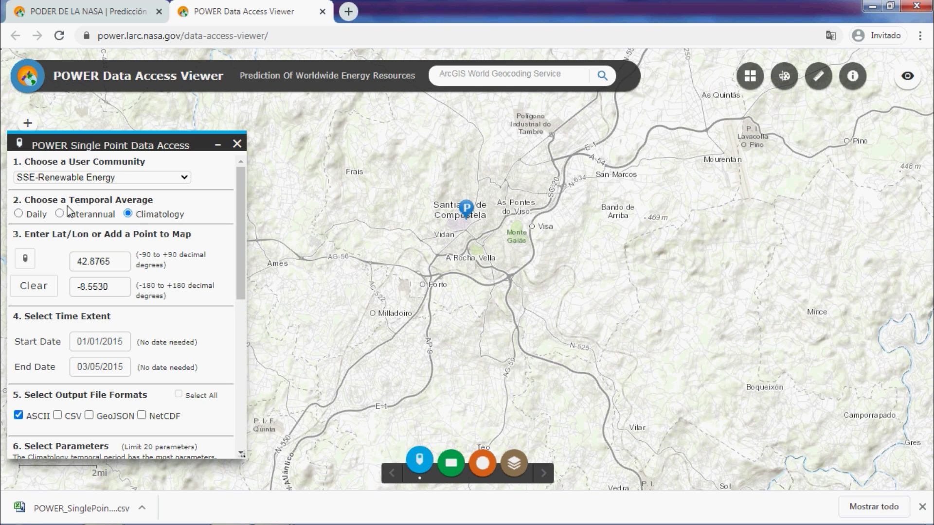
pyautogui.moveTo(239, 222); pyautogui.dragTo(113, 278)
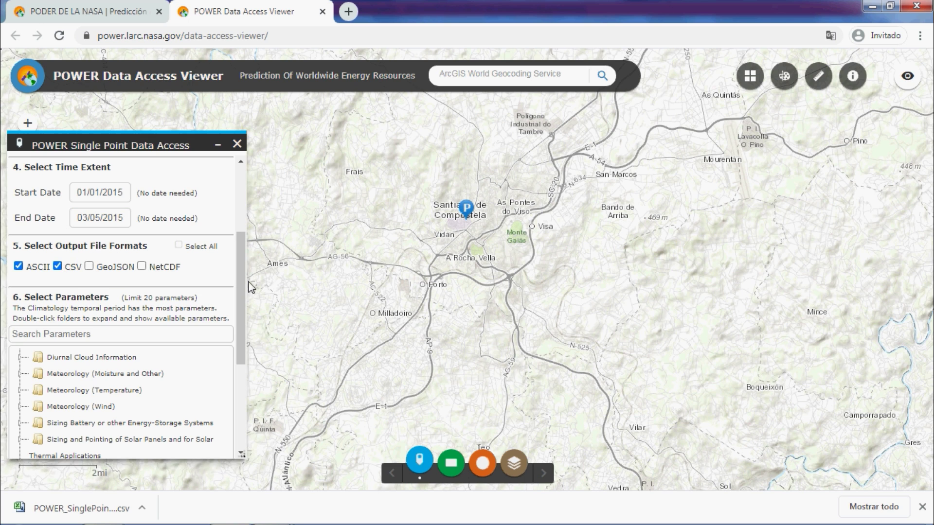
# Expand Sizing Battery or other Energy-Storage Systems and select Equivalent Number Of NO-SUN Or BLACK Days Over A Consecutive Month Period.
pyautogui.moveTo(242, 275); pyautogui.dragTo(241, 343)
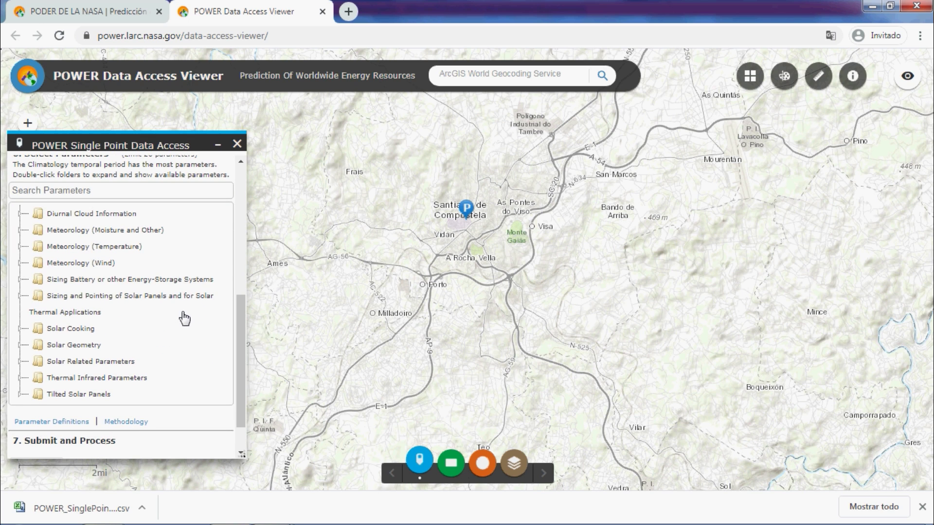
pyautogui.doubleClick(85, 288)
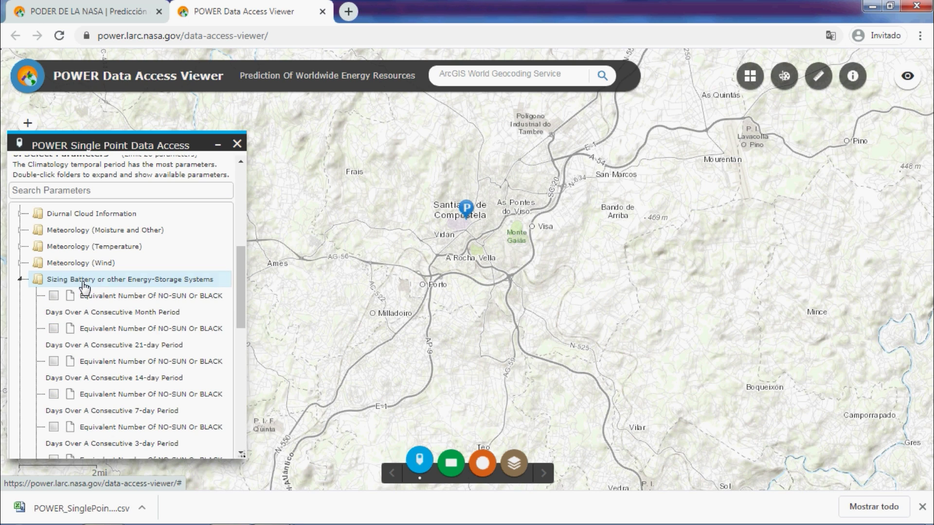
pyautogui.click(53, 296)
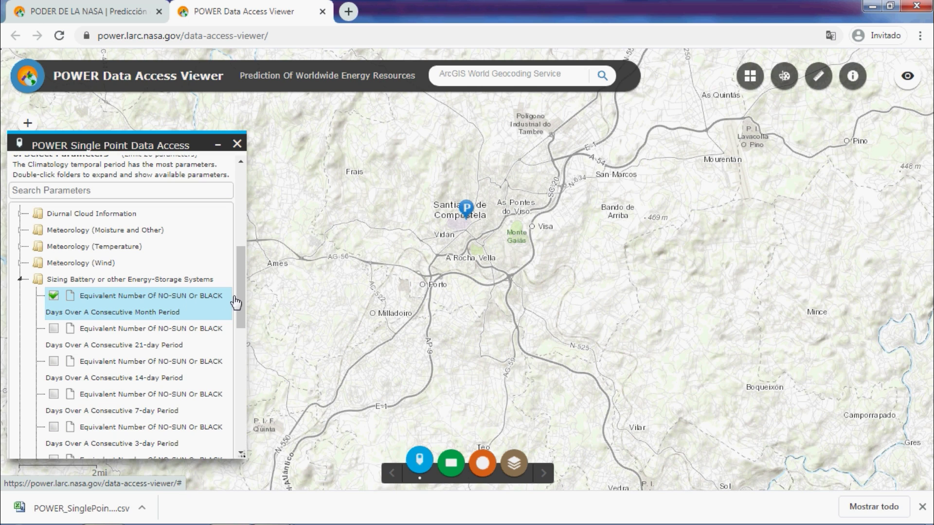
# Expand the Tilted Solar Panels parameters and select Solar Irradiance for Equator Facing Tilted Surfaces (Set of Surfaces).
pyautogui.moveTo(241, 290); pyautogui.dragTo(262, 415)
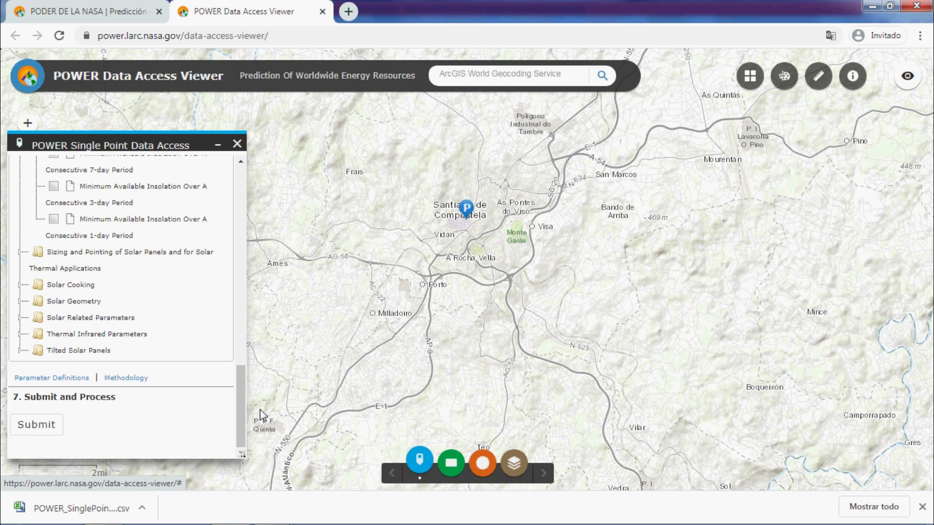
pyautogui.click(98, 354)
pyautogui.moveTo(241, 337); pyautogui.dragTo(245, 372)
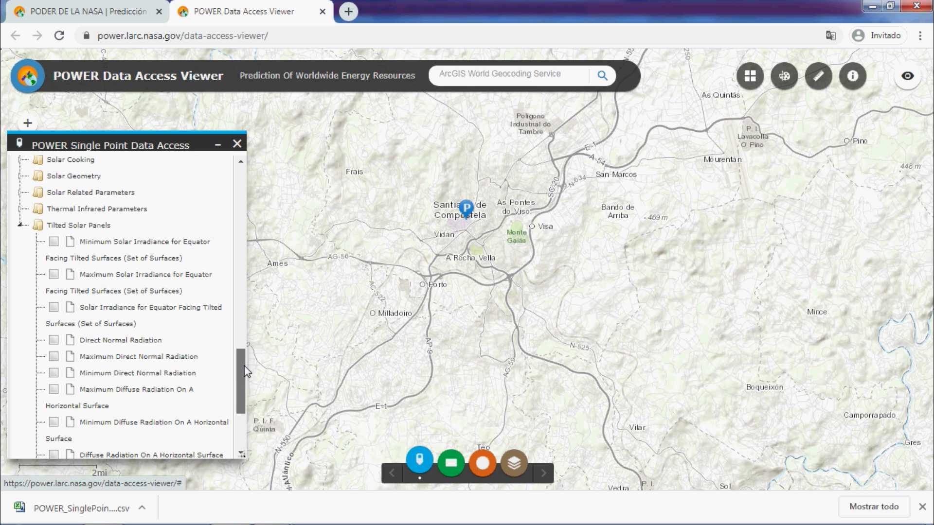
pyautogui.click(54, 309)
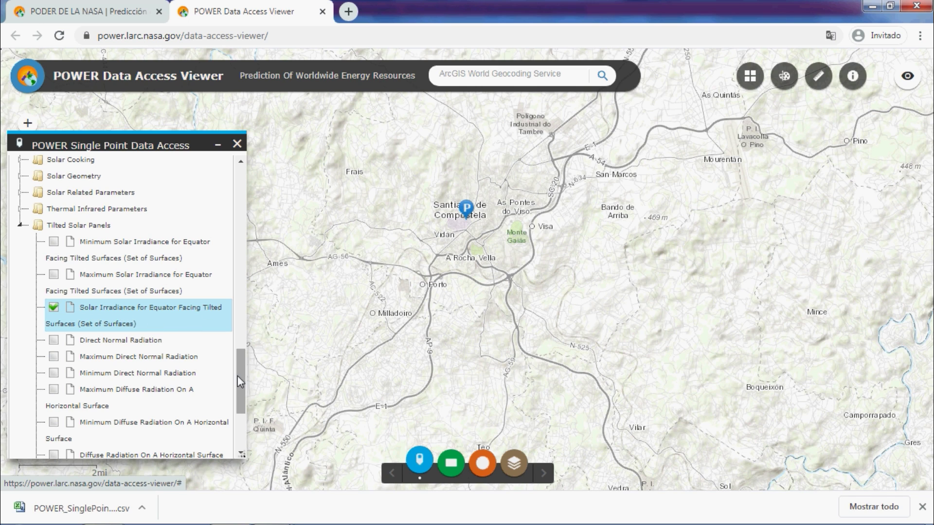
# Submit the single point request, download the CSV output and open the ASCII output.
pyautogui.scroll(-3, 241, 411)
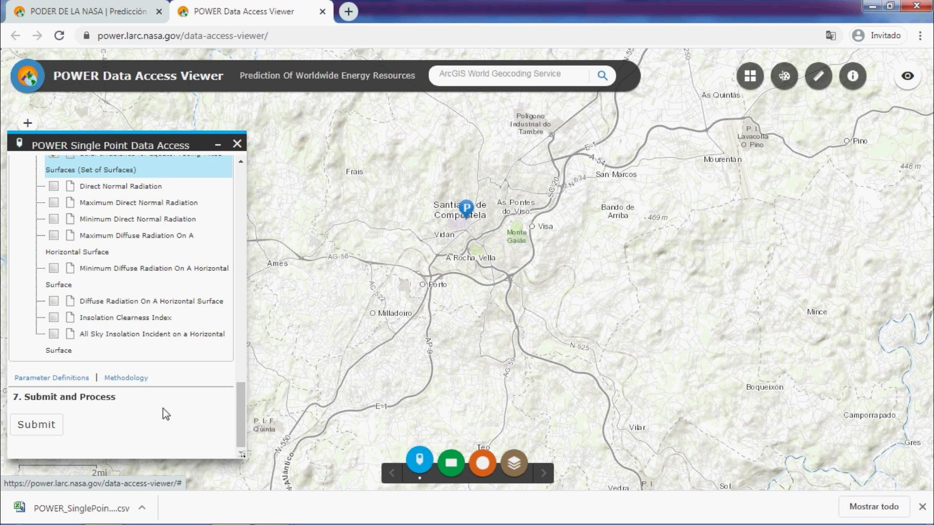
pyautogui.moveTo(240, 415); pyautogui.dragTo(229, 440)
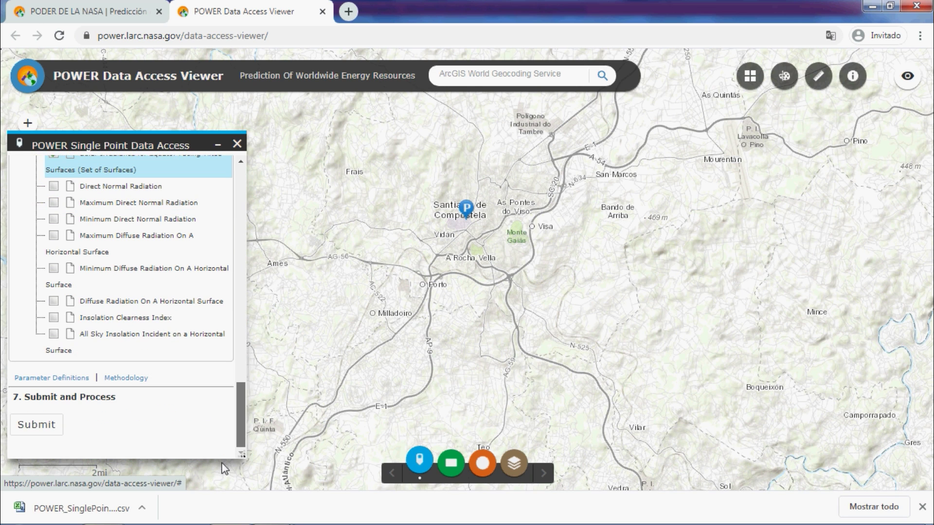
pyautogui.click(46, 426)
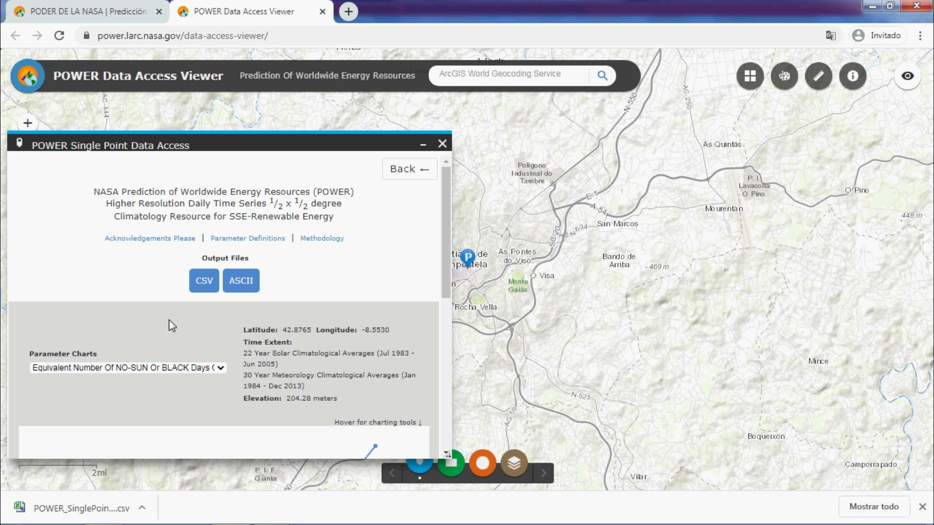
pyautogui.click(198, 291)
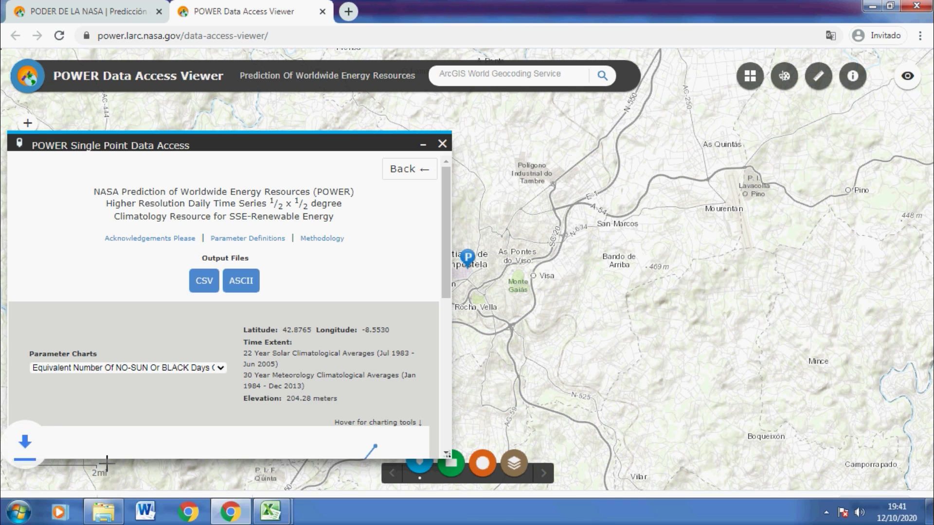
pyautogui.click(252, 282)
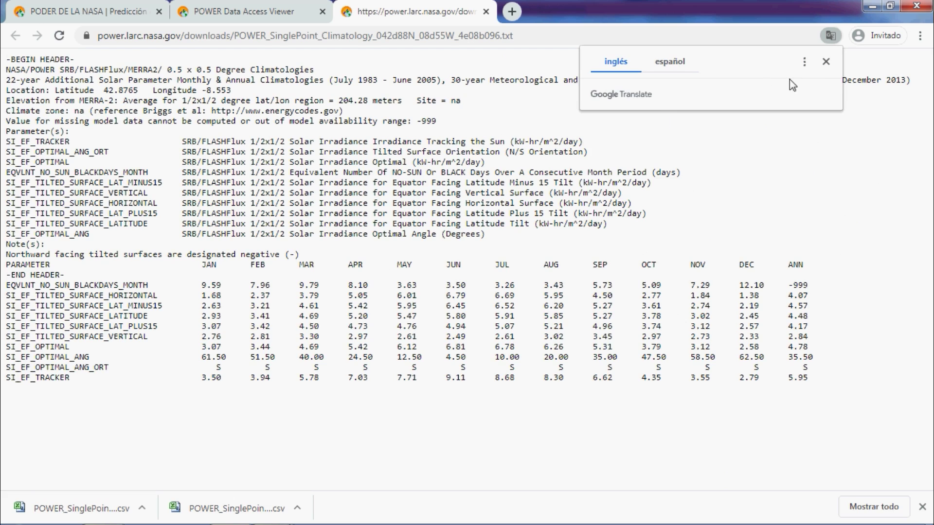
# Dismiss the translation offer, check the location line in the ASCII report, and close the downloads bar.
pyautogui.click(826, 61)
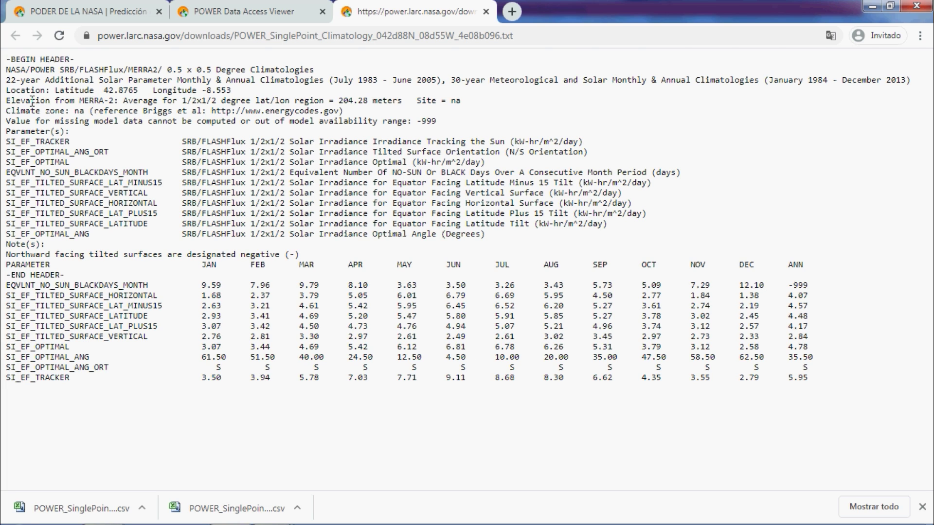
pyautogui.moveTo(12, 92); pyautogui.dragTo(245, 97)
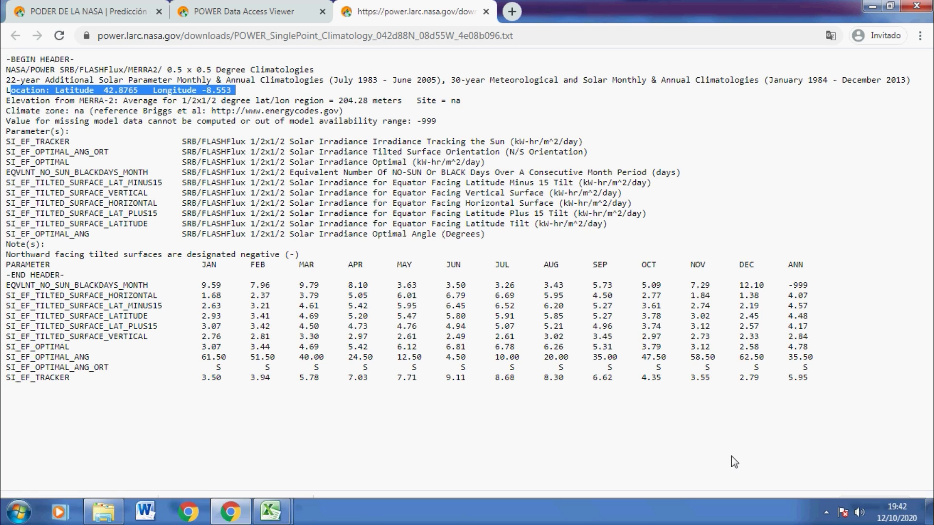
pyautogui.click(922, 507)
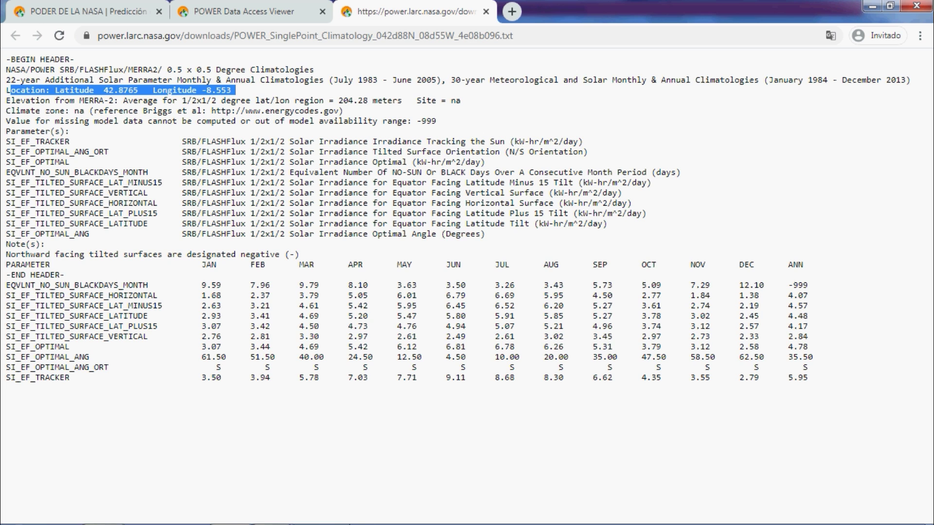
# Switch to Excel and bring up the Nasa España workbook with the Santiago de Compostela data.
pyautogui.click(281, 512)
pyautogui.moveTo(331, 469)
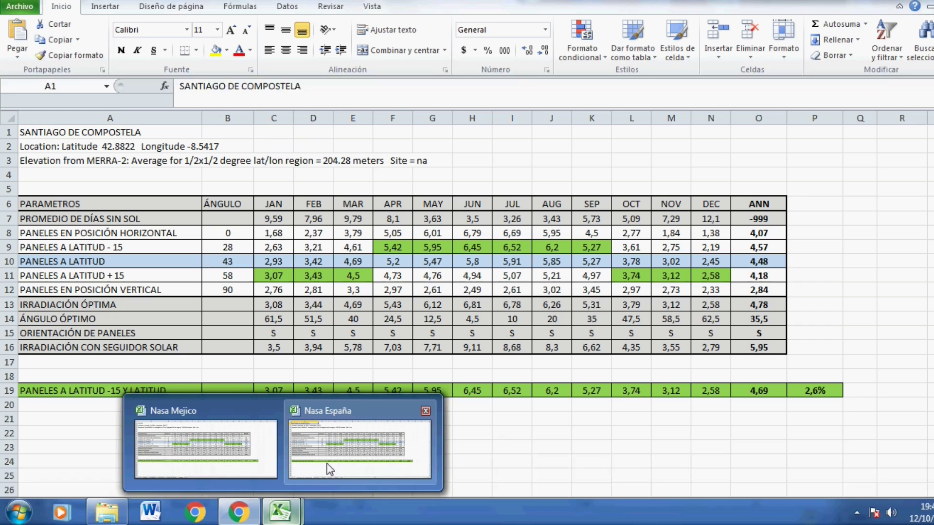
pyautogui.click(330, 470)
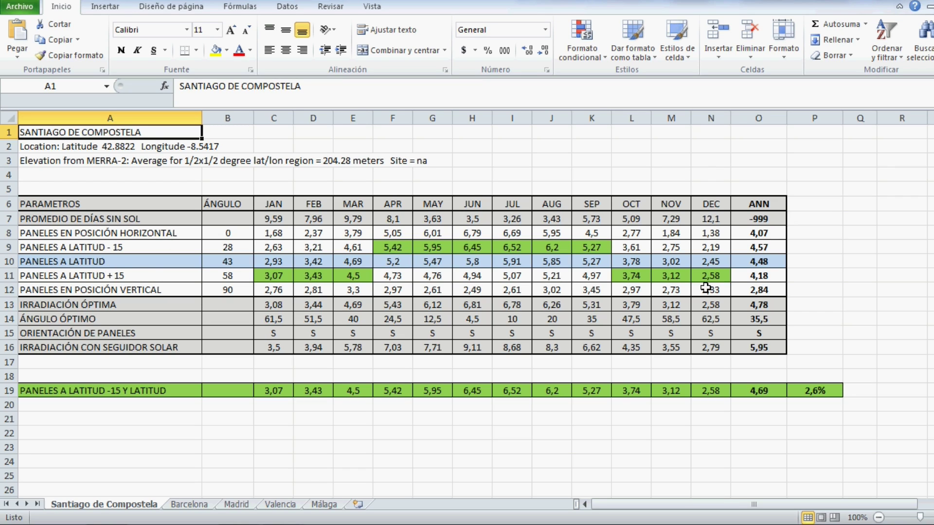
# Compare the monthly and annual irradiation of PANELES A LATITUD with PANELES A LATITUD - 15 for Santiago de Compostela.
pyautogui.moveTo(765, 268); pyautogui.dragTo(49, 262)
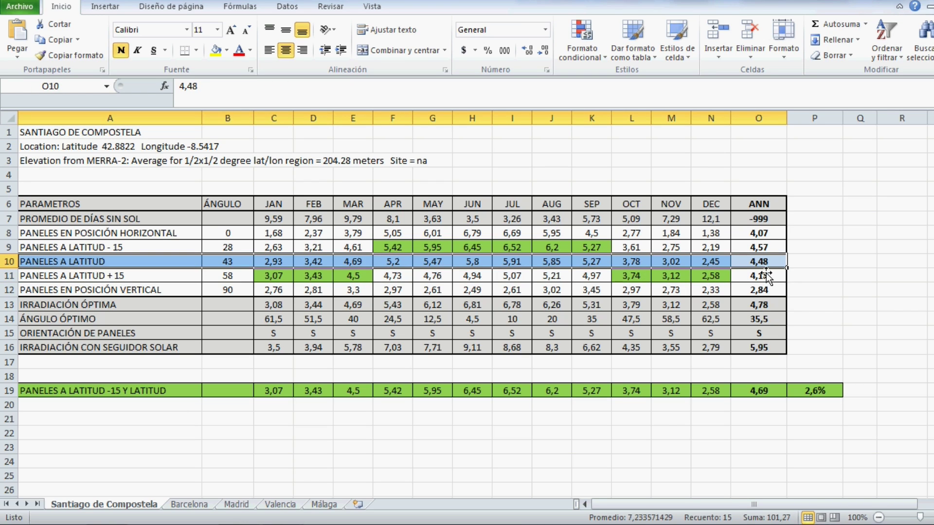
pyautogui.click(759, 250)
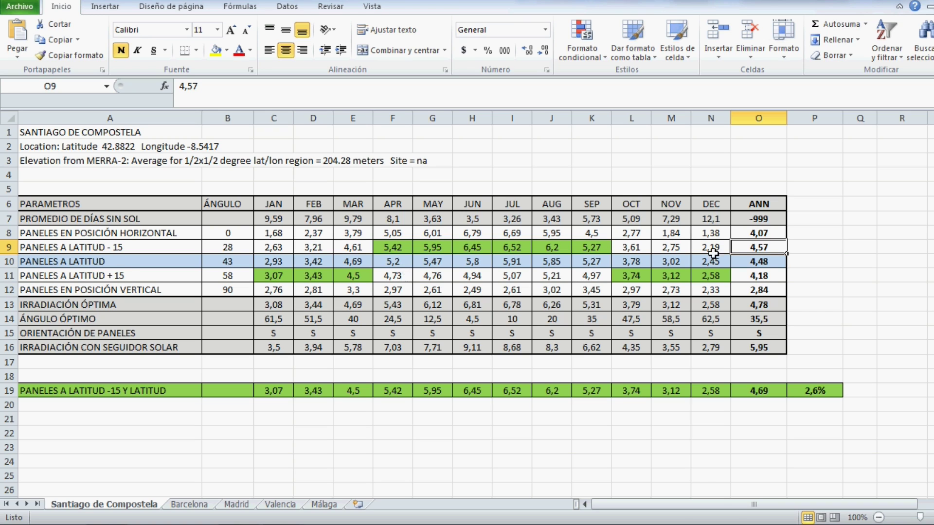
pyautogui.moveTo(753, 251); pyautogui.dragTo(57, 255)
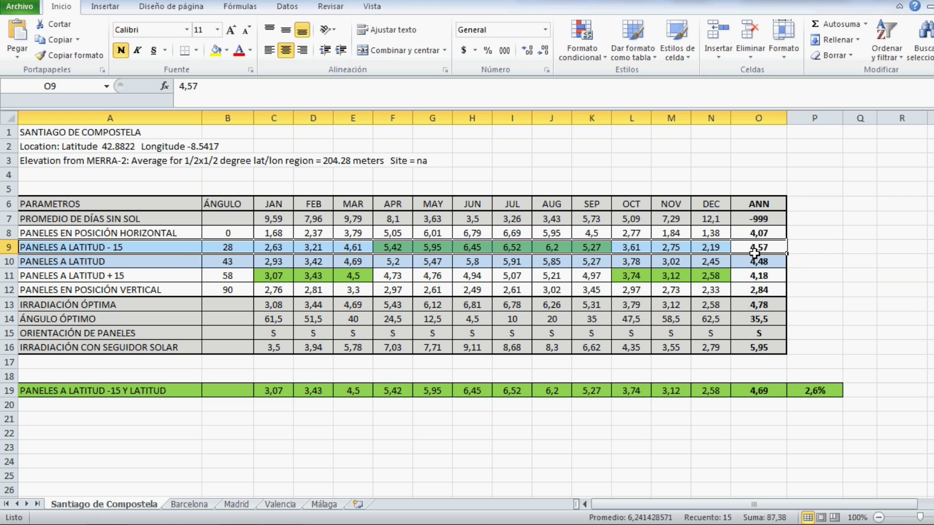
pyautogui.moveTo(757, 263); pyautogui.dragTo(100, 269)
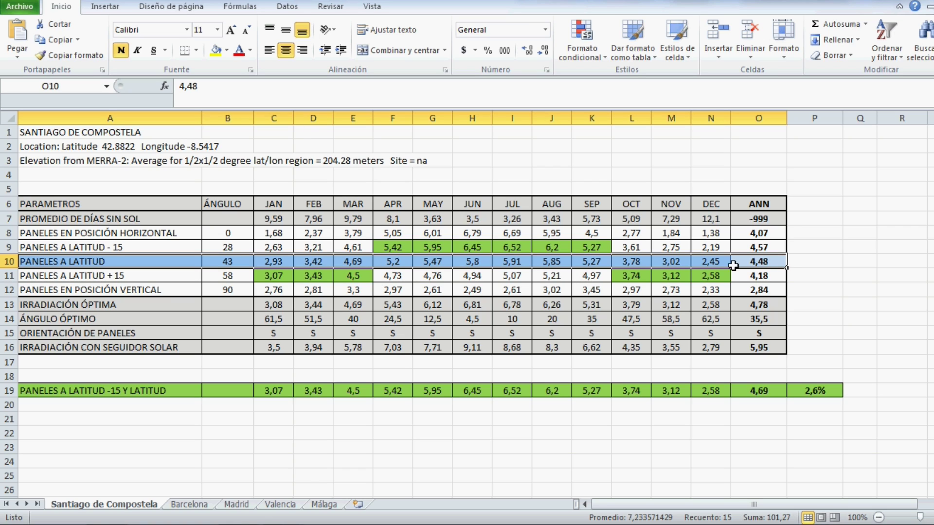
pyautogui.click(782, 264)
pyautogui.press('Up')
pyautogui.press('Down')
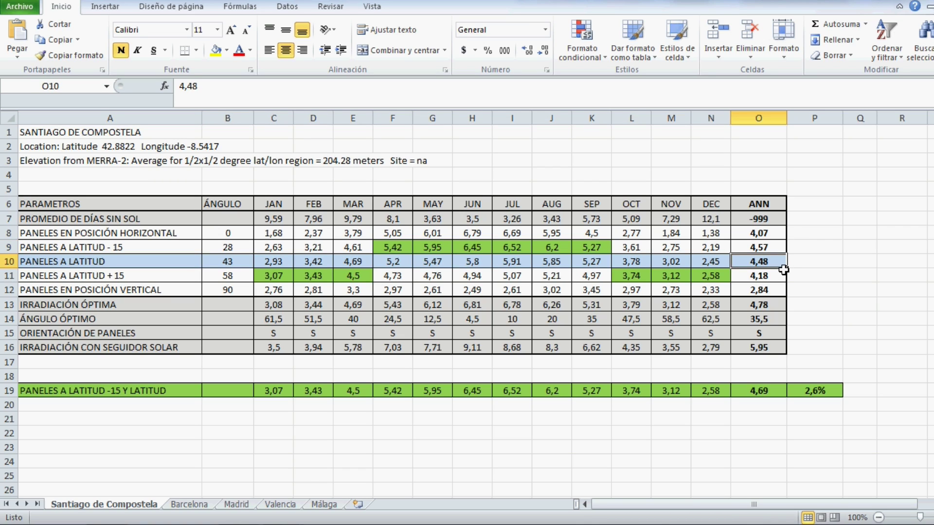
pyautogui.moveTo(781, 266); pyautogui.dragTo(91, 263)
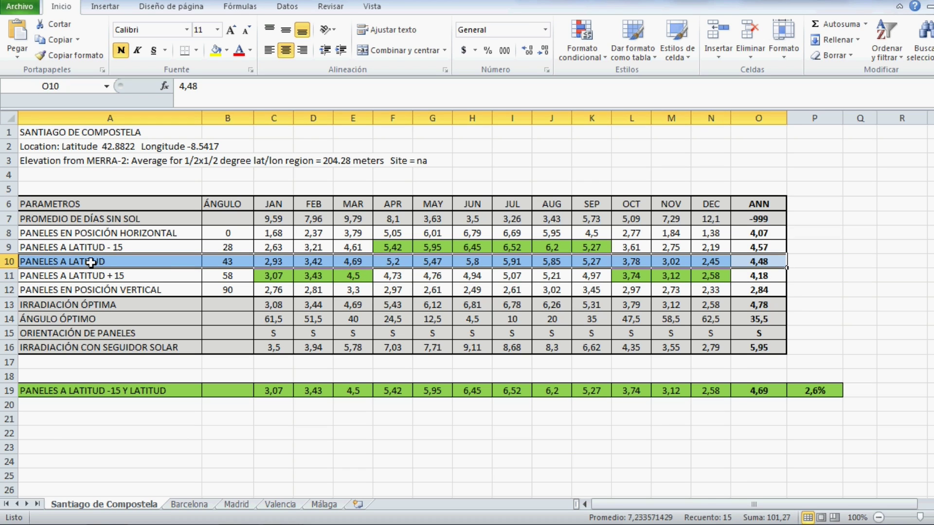
# Examine the PANELES A LATITUD + 15 row for Santiago de Compostela, focusing on January to March and October to December.
pyautogui.moveTo(154, 280); pyautogui.dragTo(754, 287)
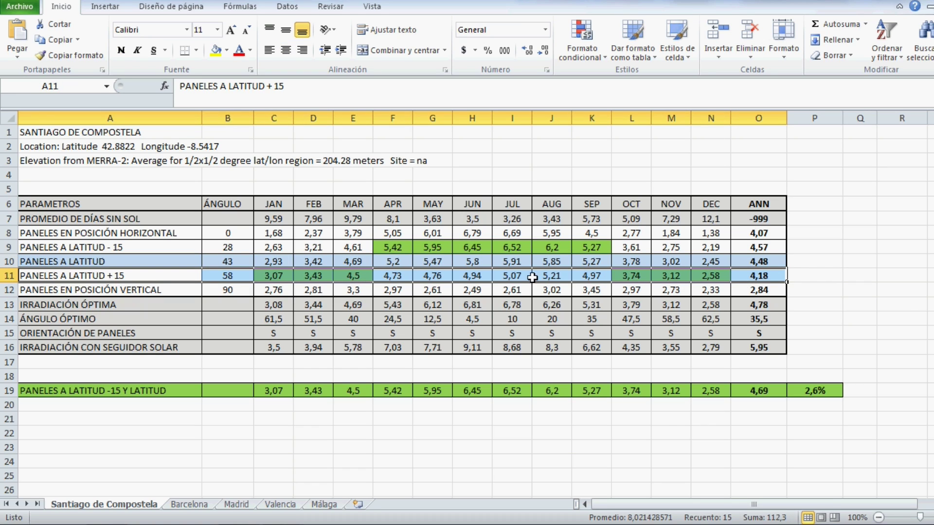
pyautogui.click(217, 282)
pyautogui.moveTo(277, 278); pyautogui.dragTo(345, 276)
pyautogui.moveTo(623, 276); pyautogui.dragTo(709, 280)
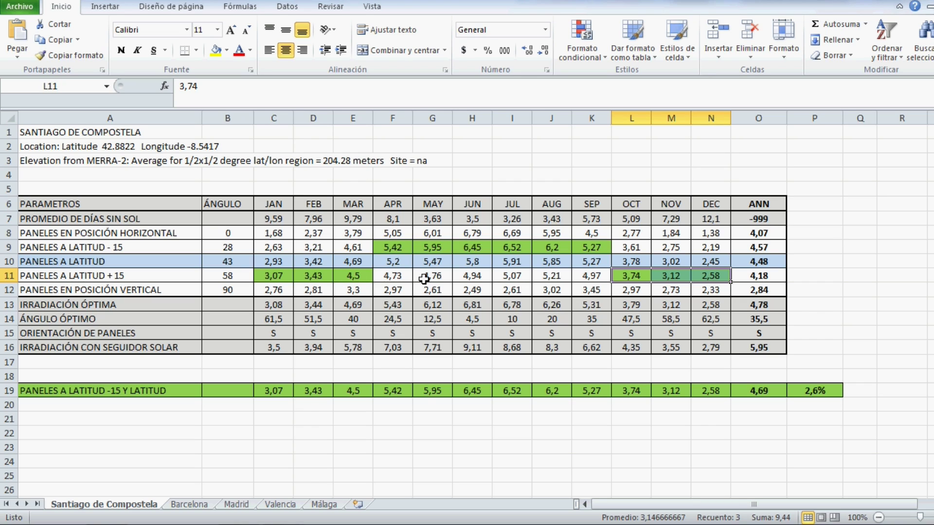
pyautogui.moveTo(283, 280); pyautogui.dragTo(361, 282)
pyautogui.moveTo(628, 277); pyautogui.dragTo(715, 277)
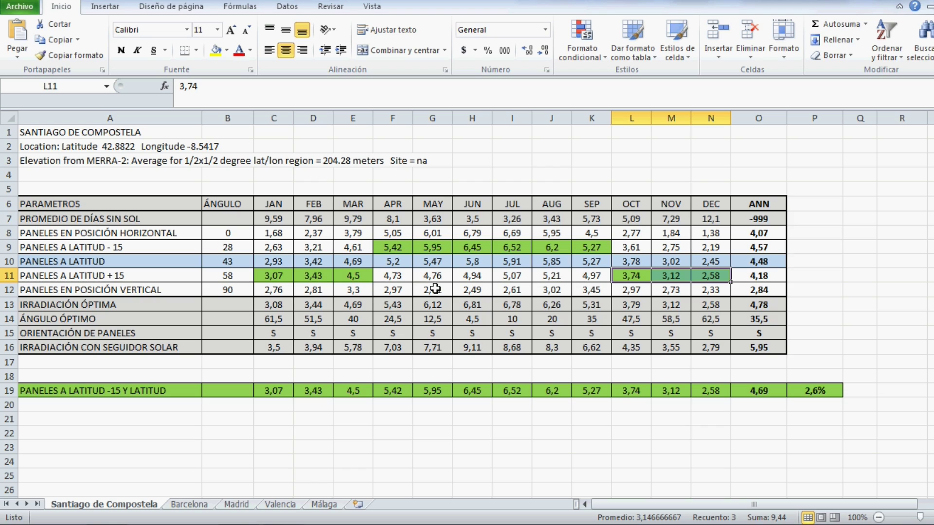
# Check the PANELES A LATITUD + 15 values month by month, contrasting April to September with the highlighted winter months.
pyautogui.click(274, 277)
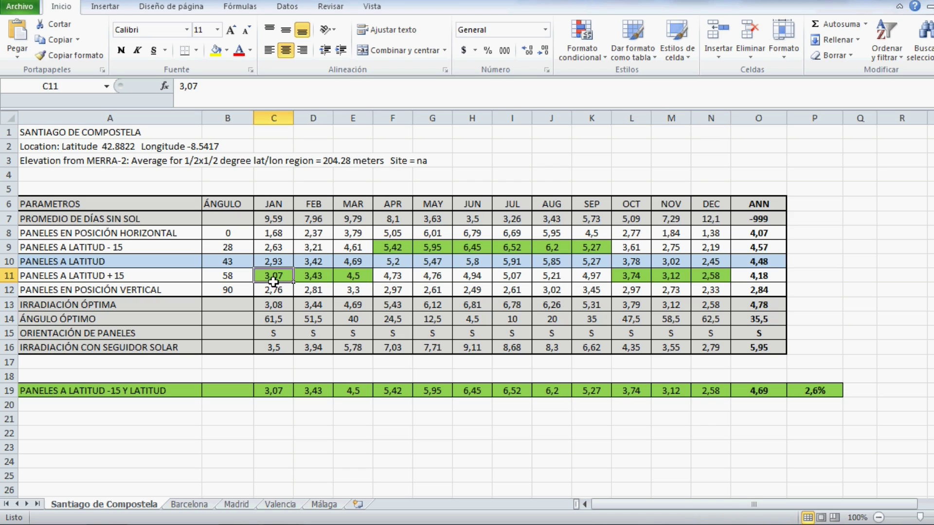
pyautogui.click(399, 281)
pyautogui.click(469, 282)
pyautogui.click(506, 281)
pyautogui.moveTo(404, 281); pyautogui.dragTo(710, 282)
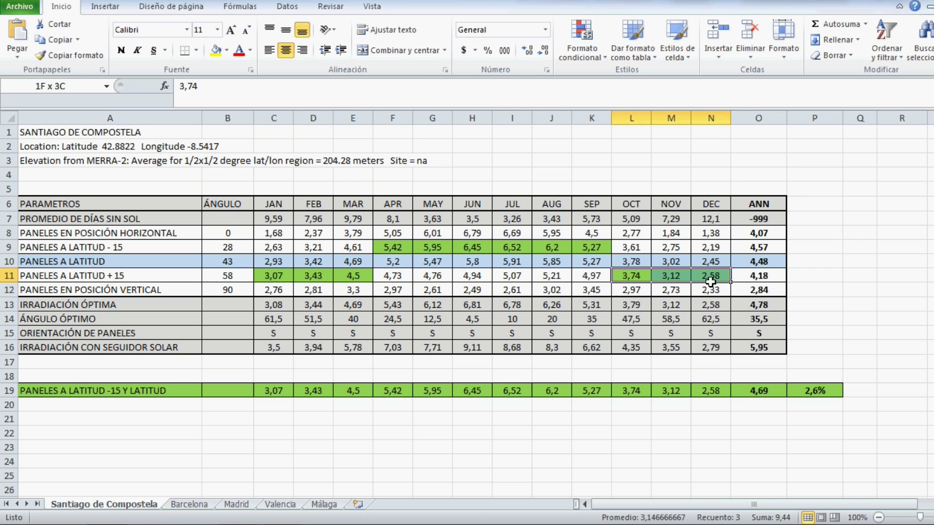
pyautogui.moveTo(271, 275); pyautogui.dragTo(348, 276)
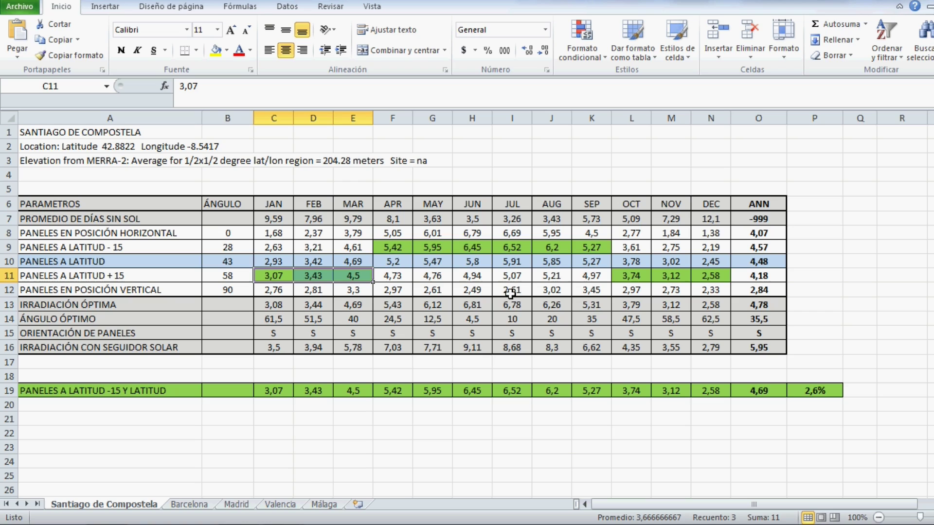
# Review the angles for latitude + 15 and latitude, and compare the full PANELES A LATITUD and PANELES A LATITUD - 15 rows.
pyautogui.click(210, 277)
pyautogui.click(221, 265)
pyautogui.moveTo(160, 262); pyautogui.dragTo(759, 261)
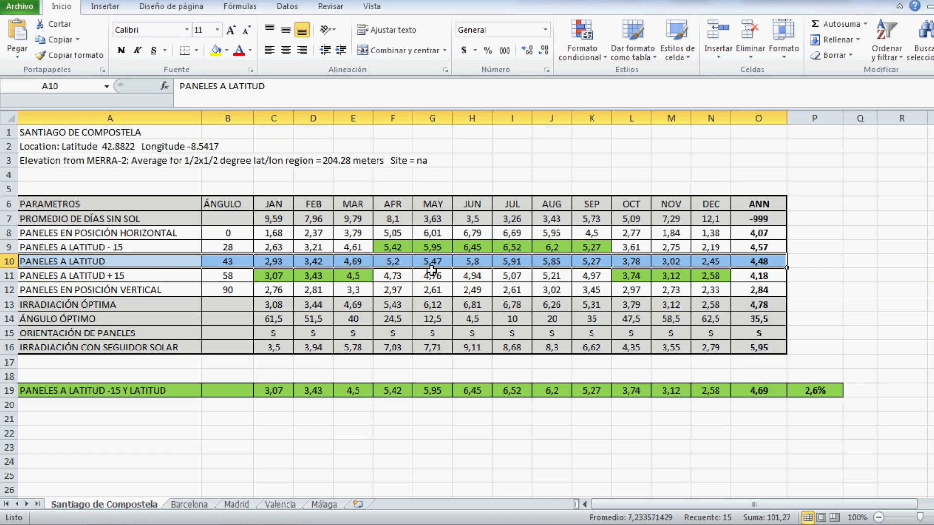
pyautogui.click(111, 251)
pyautogui.moveTo(112, 251); pyautogui.dragTo(747, 247)
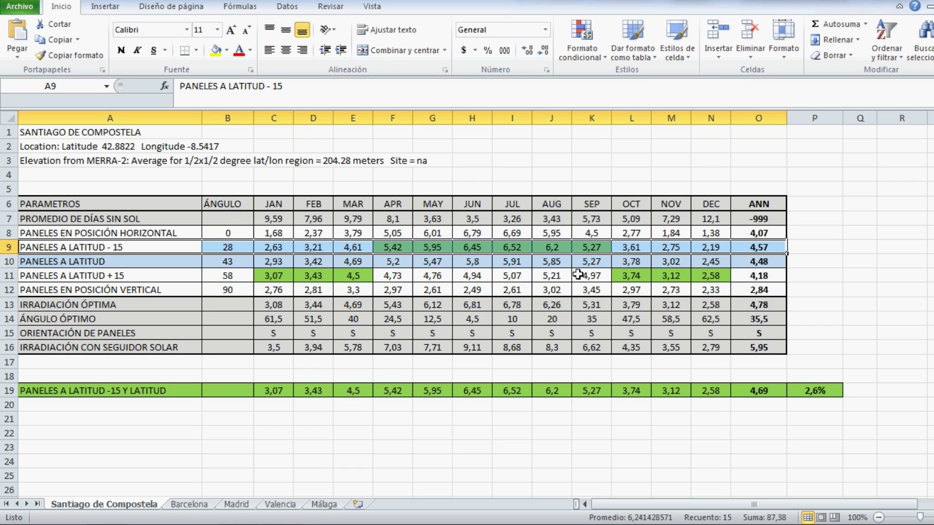
pyautogui.click(274, 265)
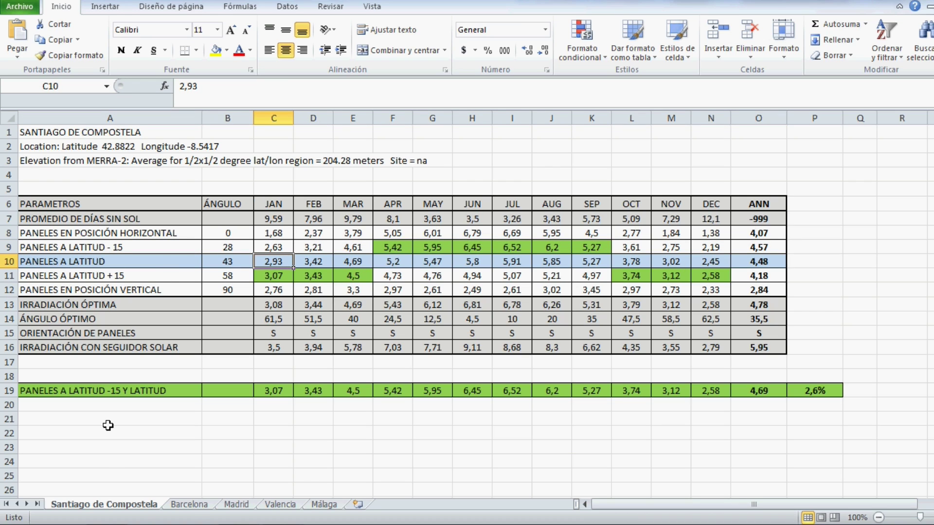
# Check the PANELES A LATITUD row on the Barcelona sheet and its tilt angle on the Madrid sheet.
pyautogui.click(192, 506)
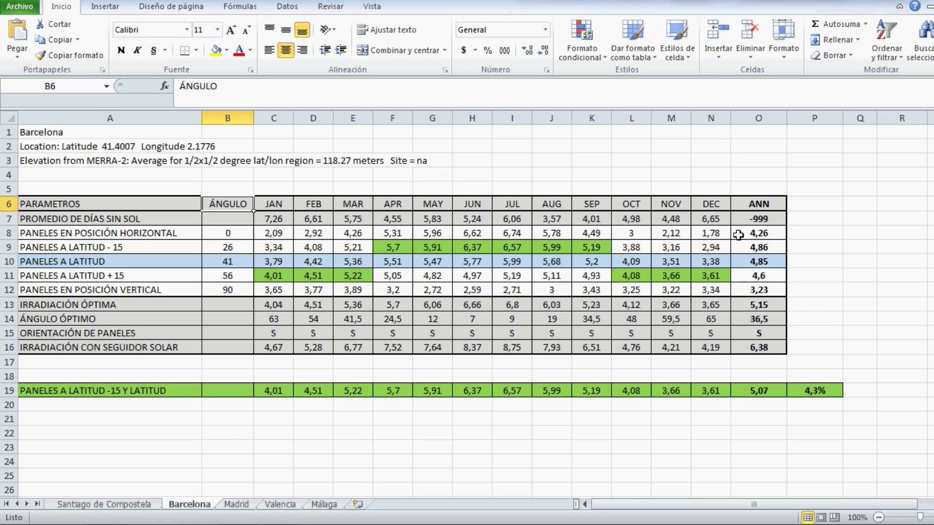
pyautogui.moveTo(119, 265); pyautogui.dragTo(760, 266)
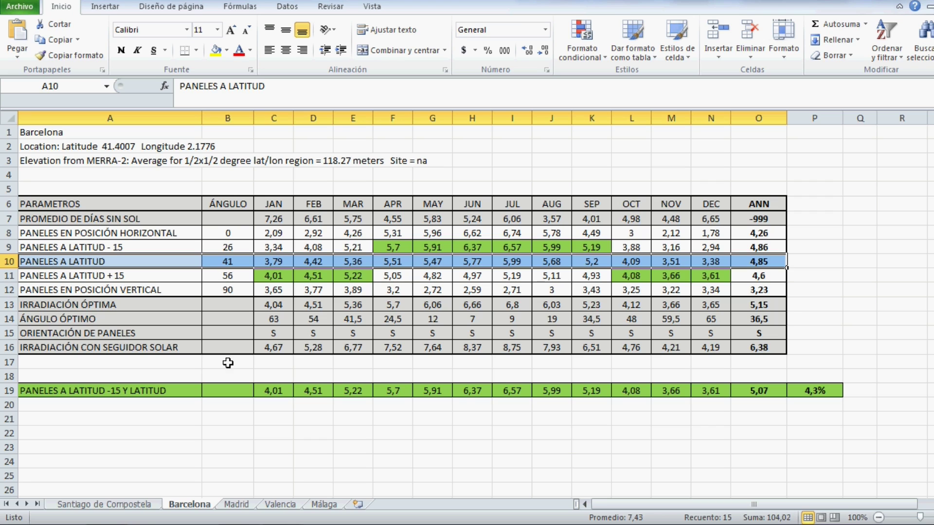
pyautogui.click(237, 505)
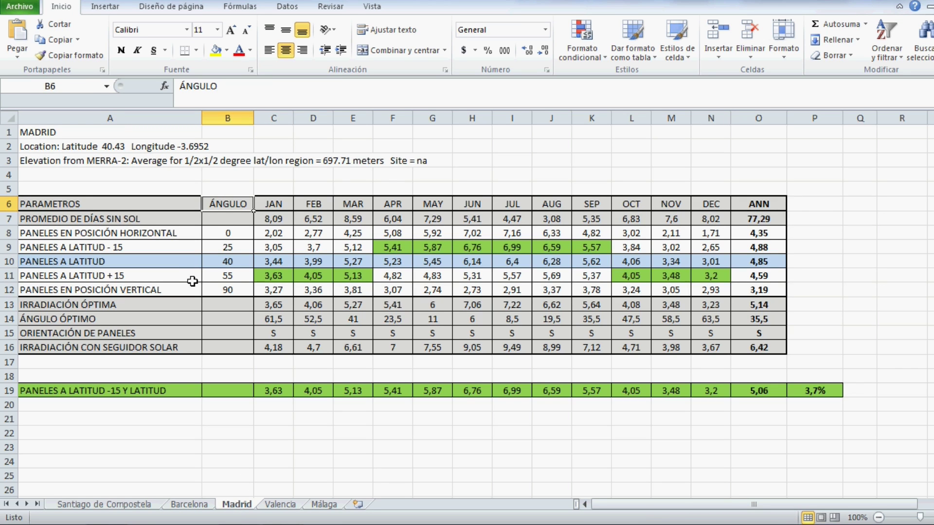
pyautogui.click(225, 268)
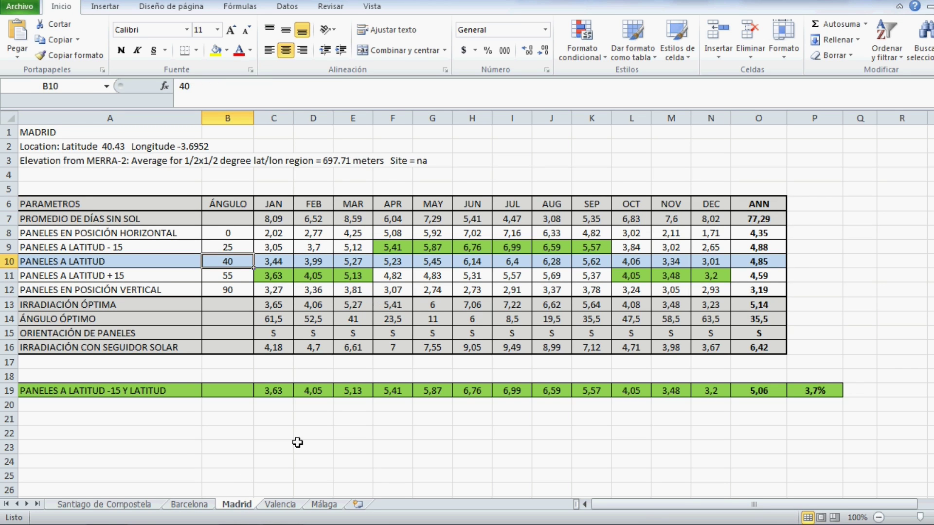
# Check the PANELES A LATITUD angle and annual value on the Valencia sheet, and the full PANELES A LATITUD row on the Málaga sheet.
pyautogui.click(277, 506)
pyautogui.click(221, 267)
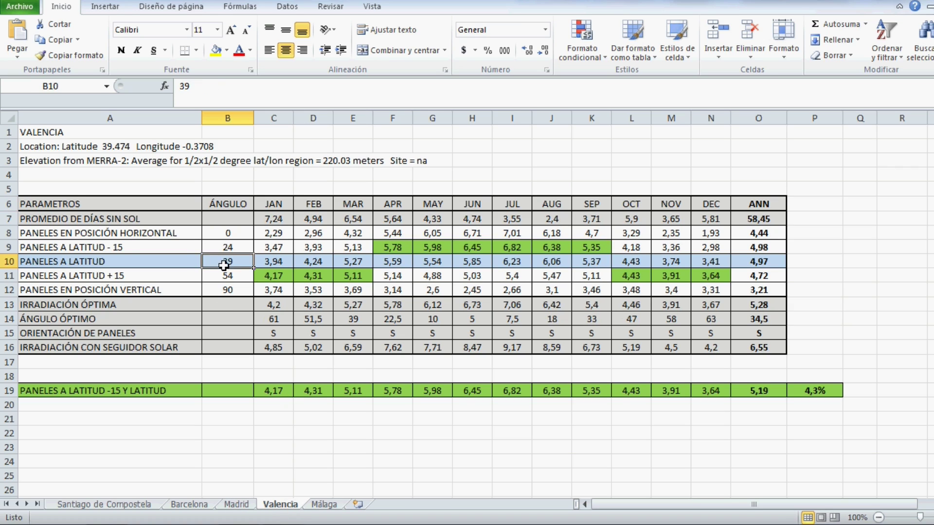
pyautogui.click(749, 262)
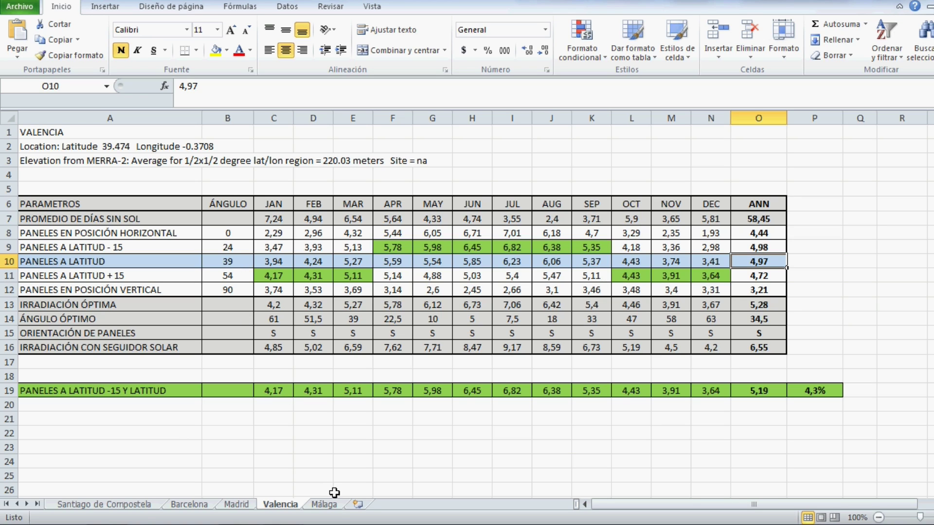
pyautogui.click(324, 505)
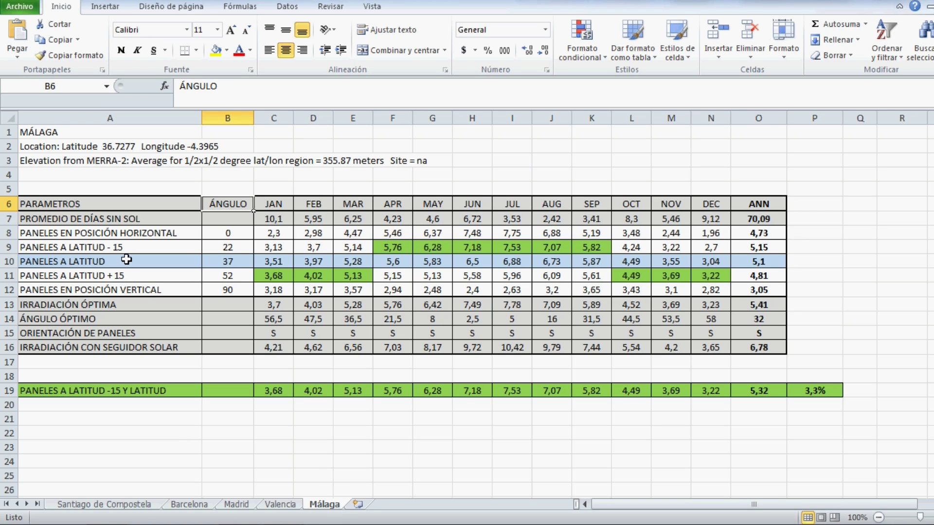
pyautogui.moveTo(125, 264); pyautogui.dragTo(760, 263)
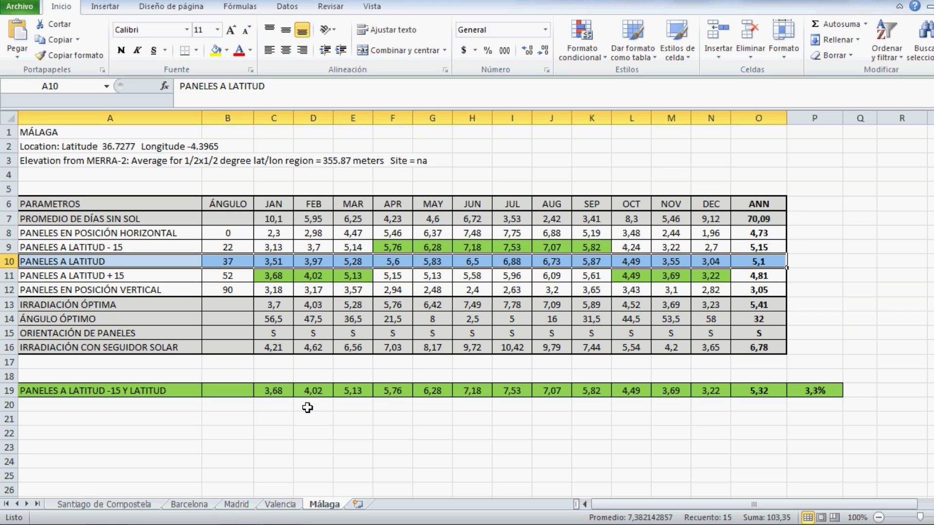
# Review Málaga's combined seasonal-tilt row against its highlighted sources: latitude - 15 for April to September and latitude + 15 for the winter months.
pyautogui.moveTo(75, 395); pyautogui.dragTo(822, 393)
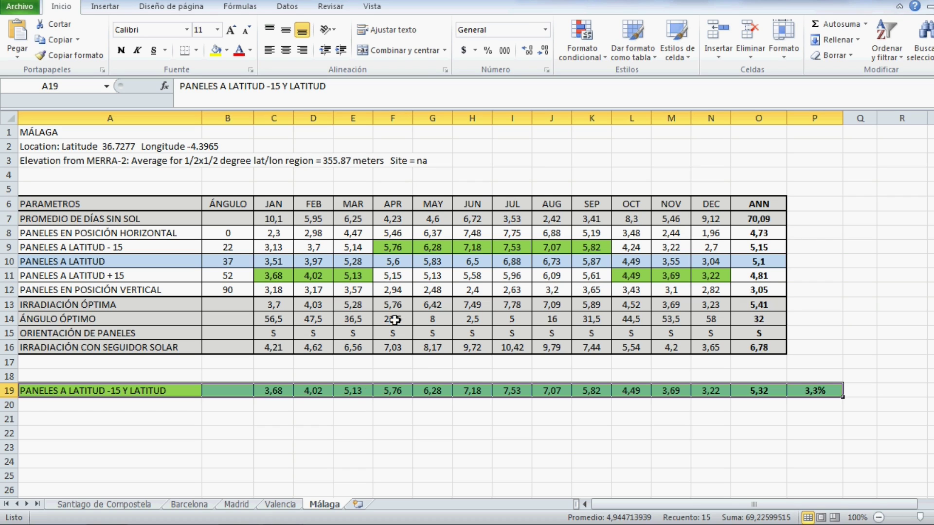
pyautogui.moveTo(394, 249); pyautogui.dragTo(589, 245)
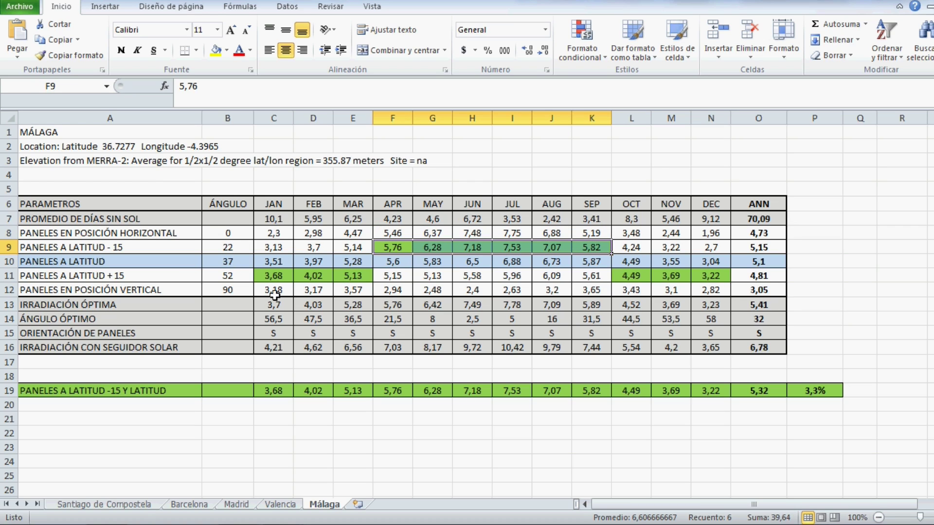
pyautogui.moveTo(273, 276); pyautogui.dragTo(350, 277)
pyautogui.moveTo(619, 276); pyautogui.dragTo(705, 278)
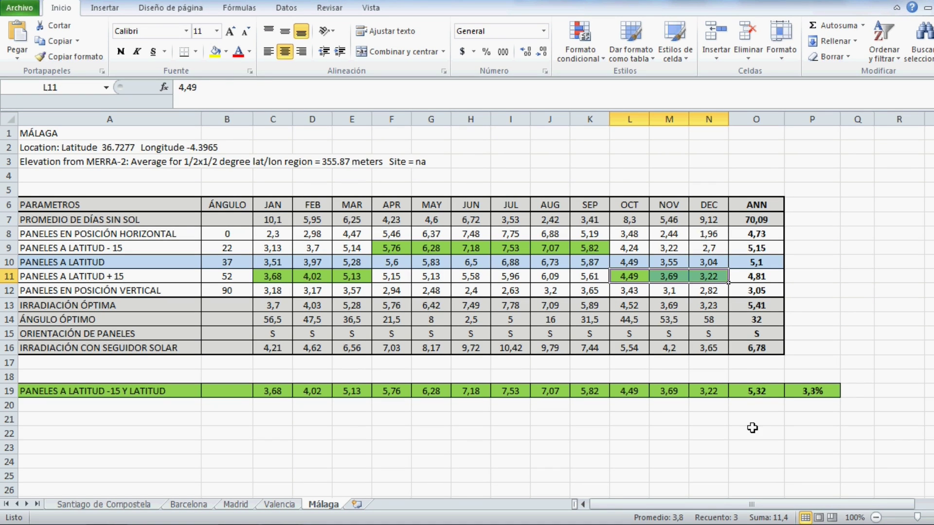
# Compare Málaga's annual averages for the combined row and PANELES A LATITUD, and check the percentage gain on the Málaga and Valencia sheets.
pyautogui.click(754, 397)
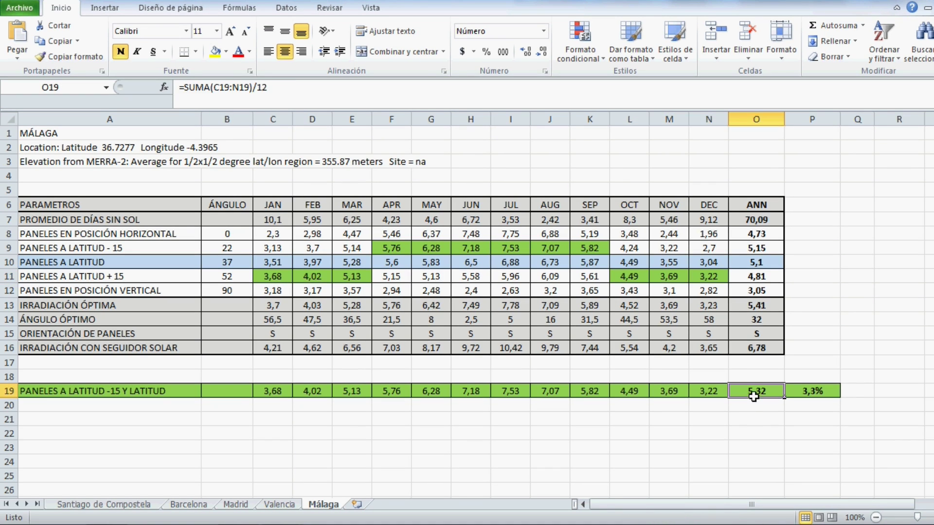
pyautogui.click(745, 267)
pyautogui.click(732, 395)
pyautogui.click(815, 397)
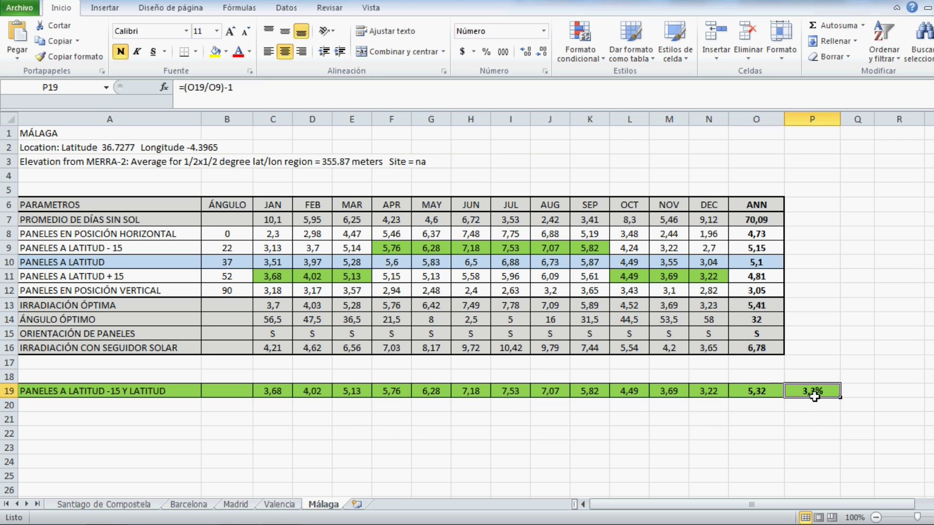
pyautogui.click(279, 504)
pyautogui.click(807, 391)
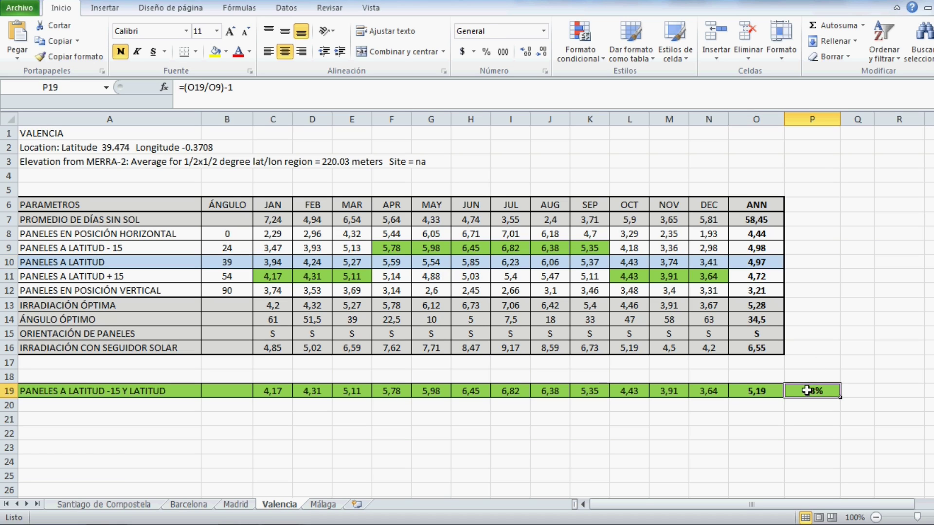